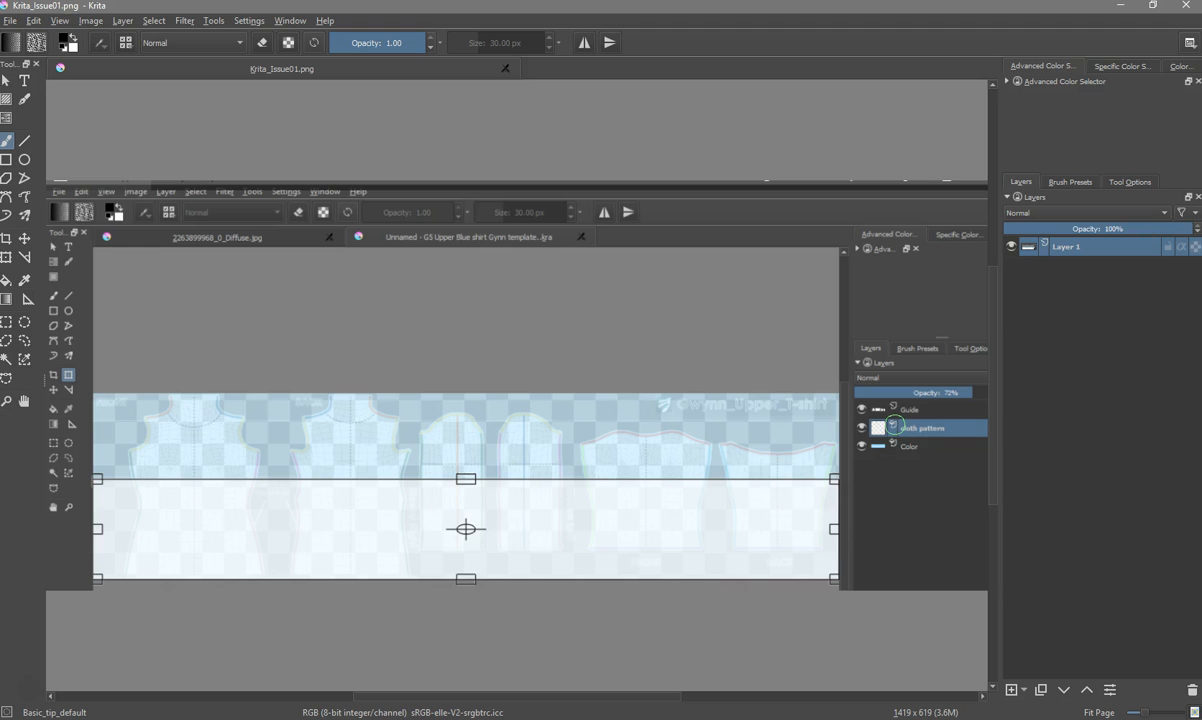
drag(894, 424, 878, 443)
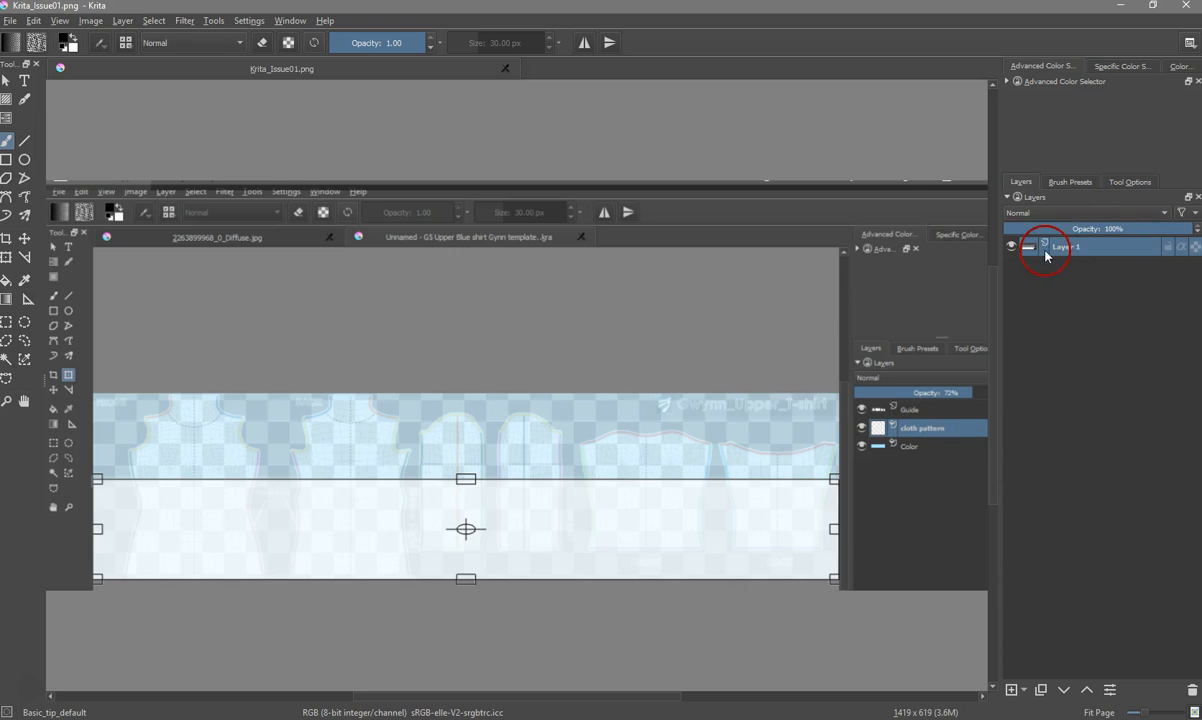
- Add a fill layer named "cloth pattern" using the Grid01.pat pattern
click(1022, 689)
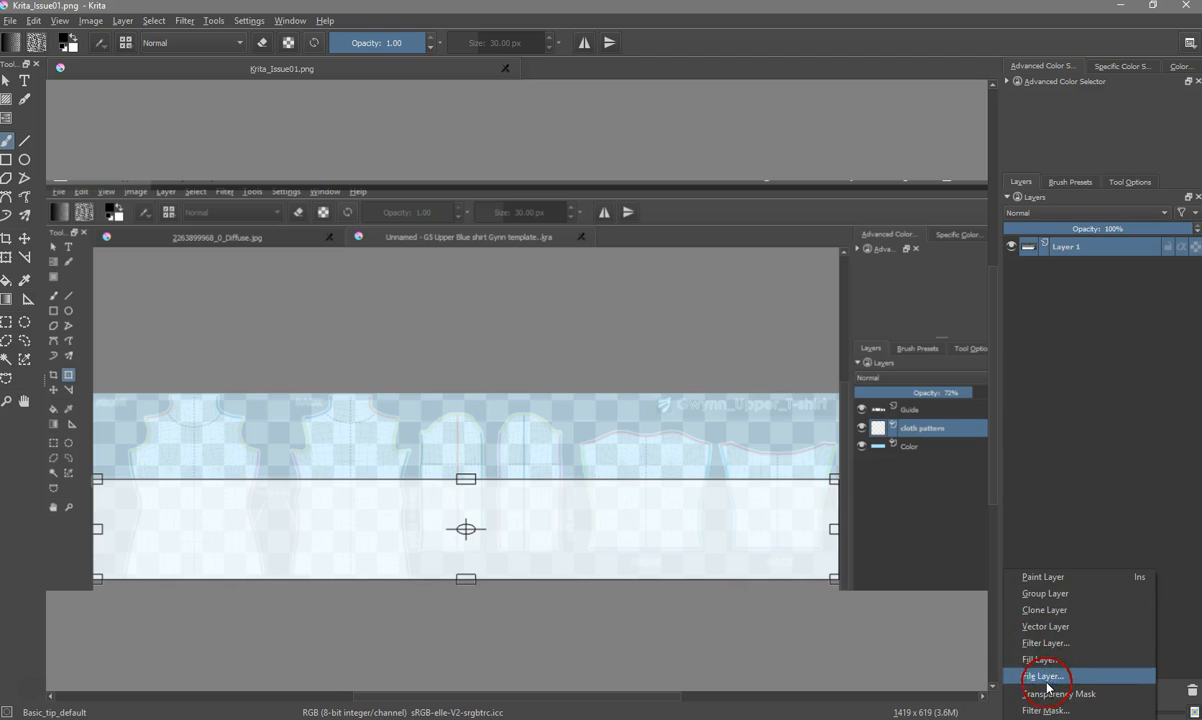
click(1045, 660)
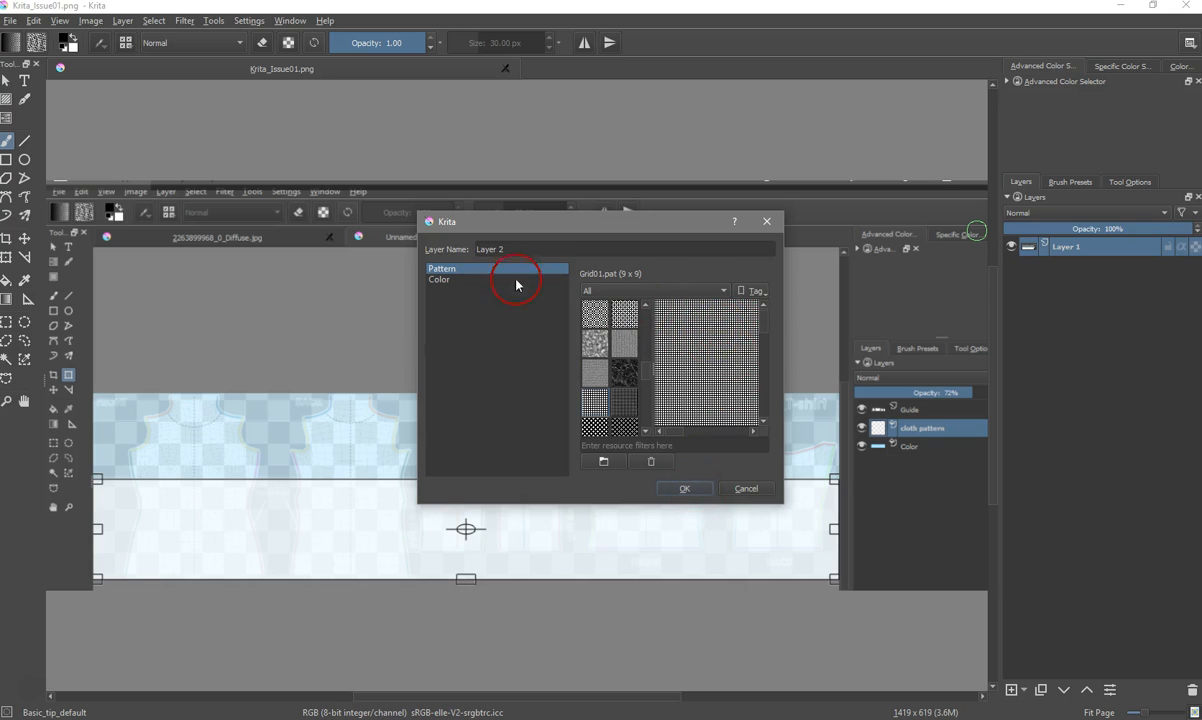
drag(546, 250, 320, 244)
text(cloth)
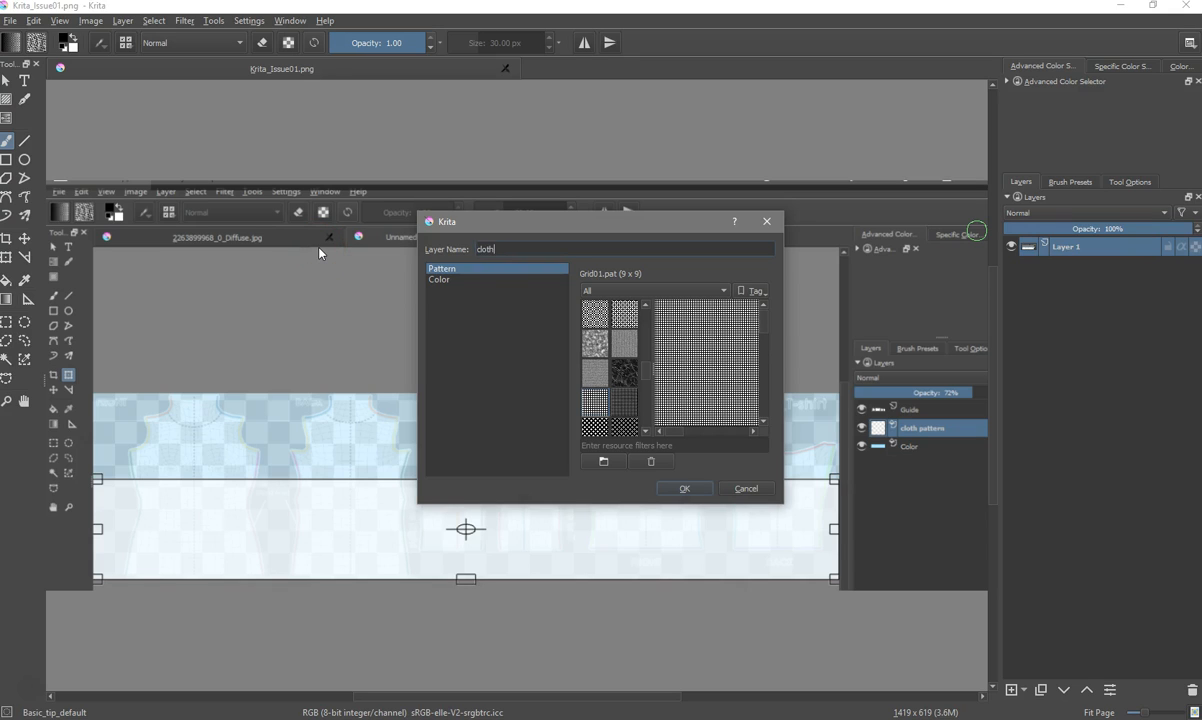
text( pattern)
click(403, 265)
click(684, 488)
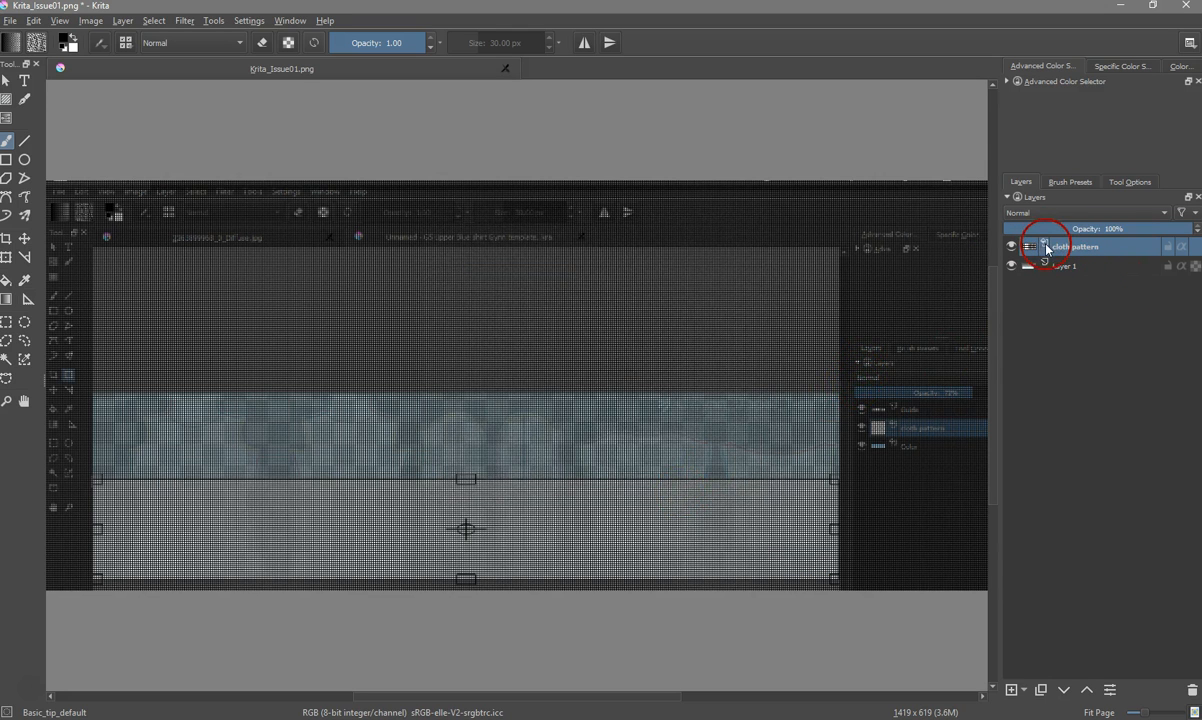
- Try to squash the cloth pattern fill layer vertically from its upper edge with the Transform tool
mouse_move(1047, 250)
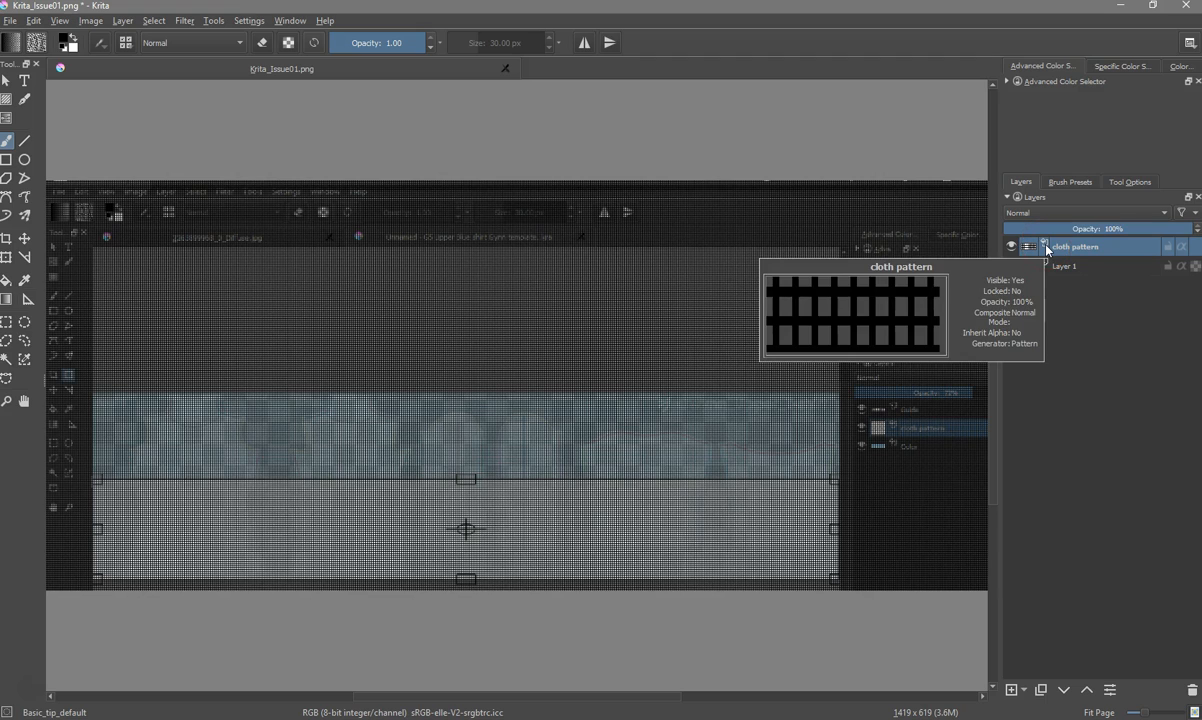
click(1094, 343)
click(1063, 279)
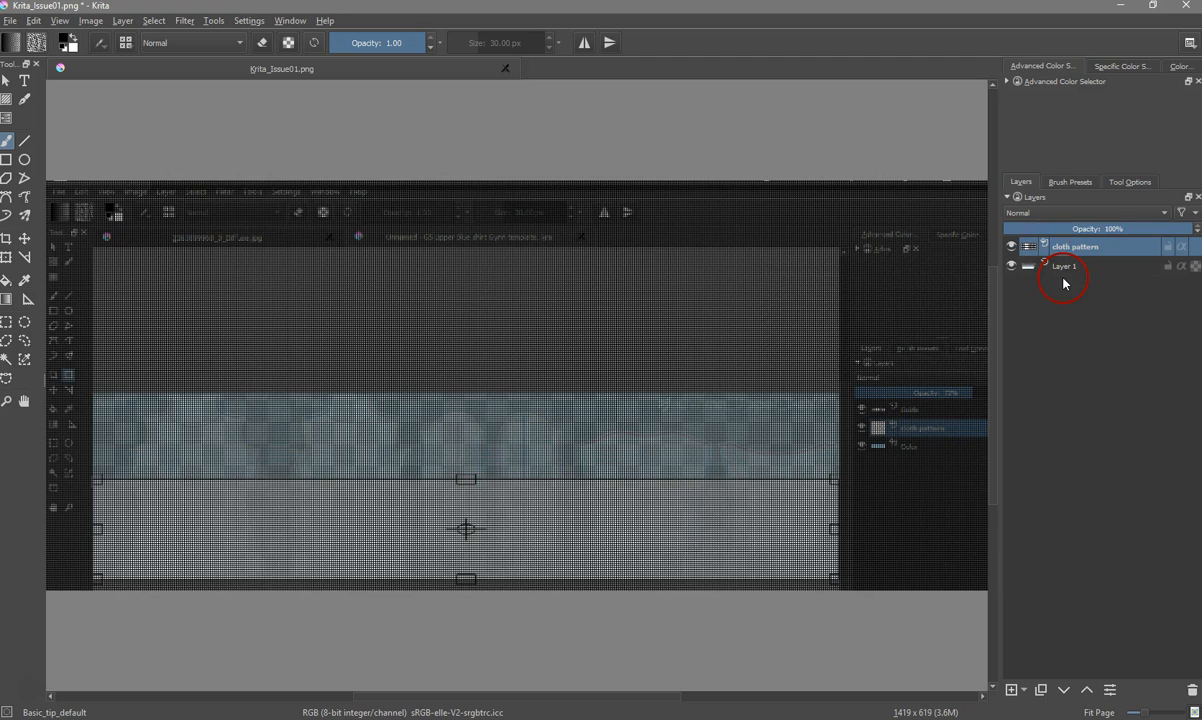
click(7, 258)
click(9, 260)
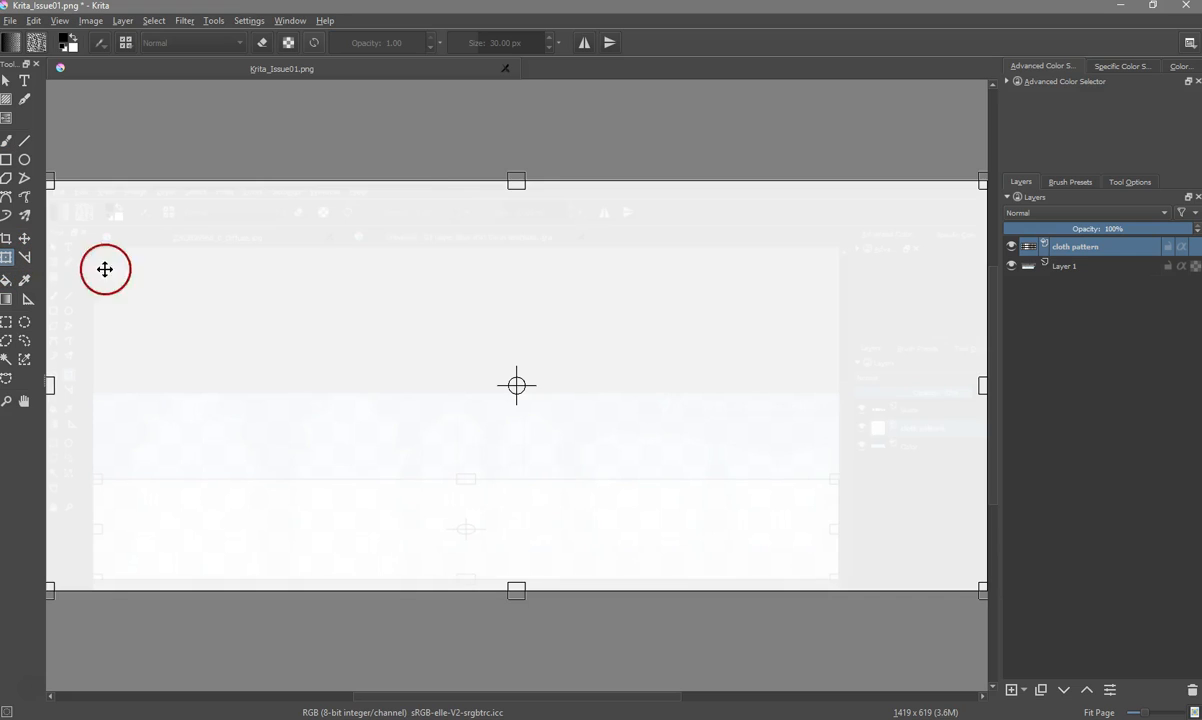
drag(516, 184, 517, 320)
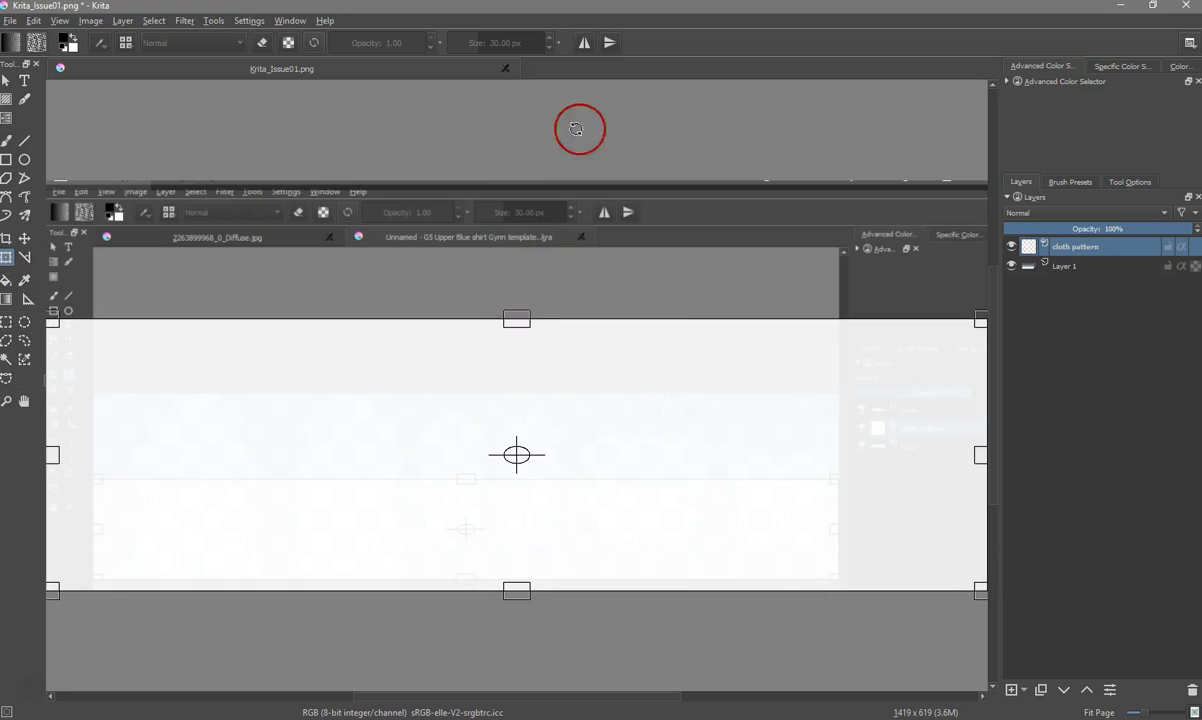
key(Escape)
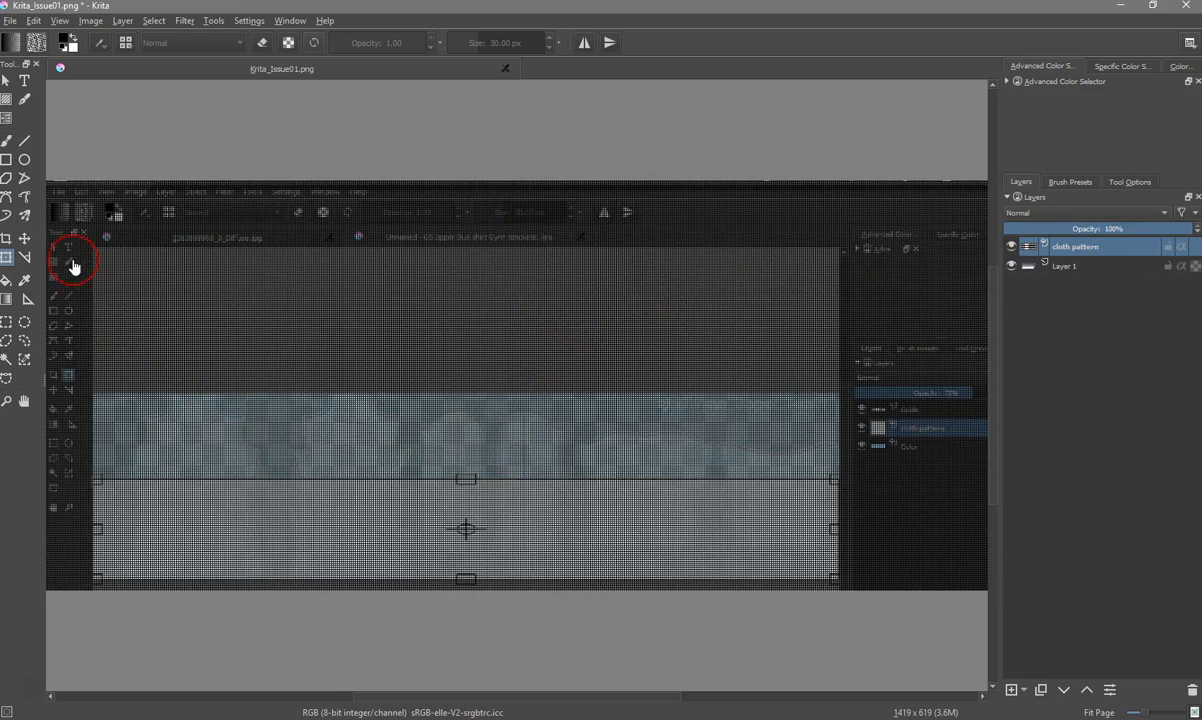
- Stretch the cloth pattern layer's transform box back up to the full image height and apply it
click(7, 258)
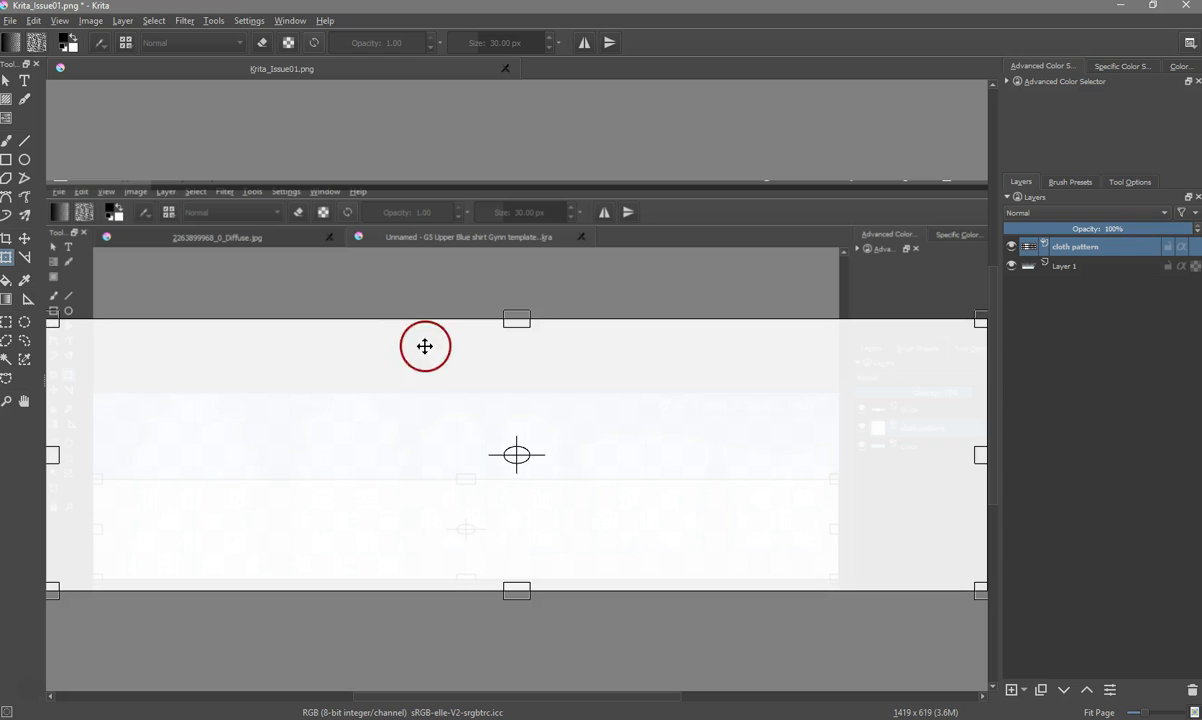
drag(521, 320, 516, 180)
key(Return)
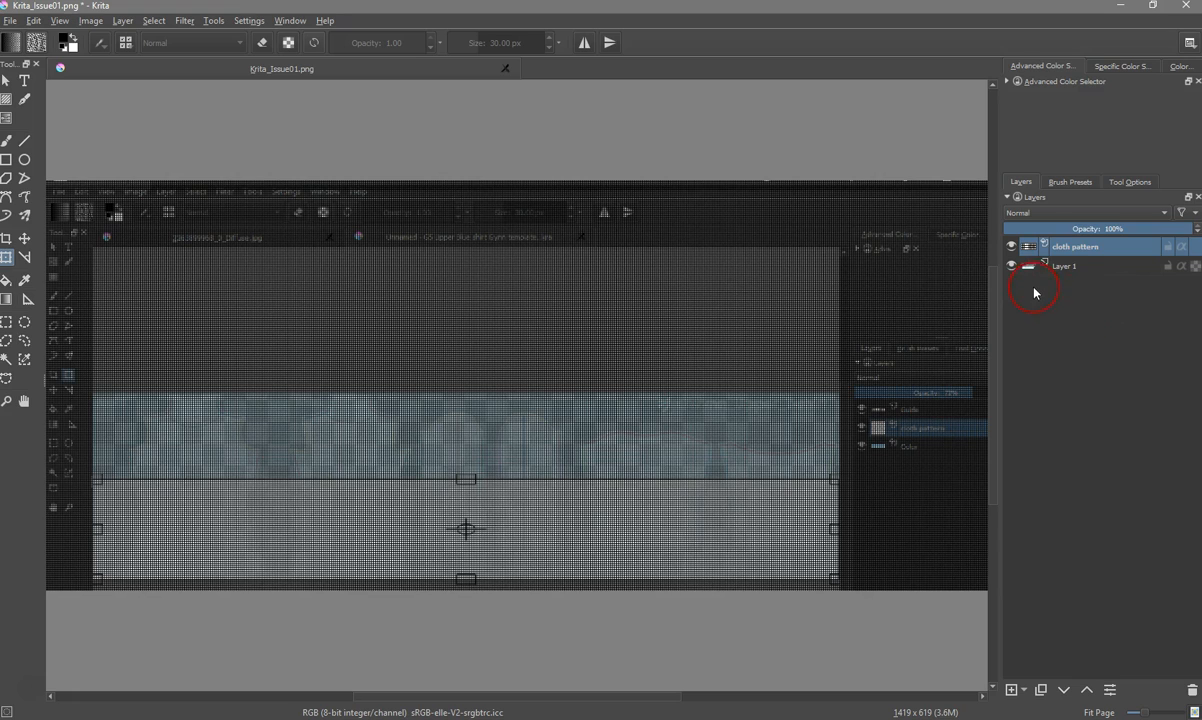
- Try to convert the cloth pattern fill layer to a paint layer and check its layer details
right_click(1045, 247)
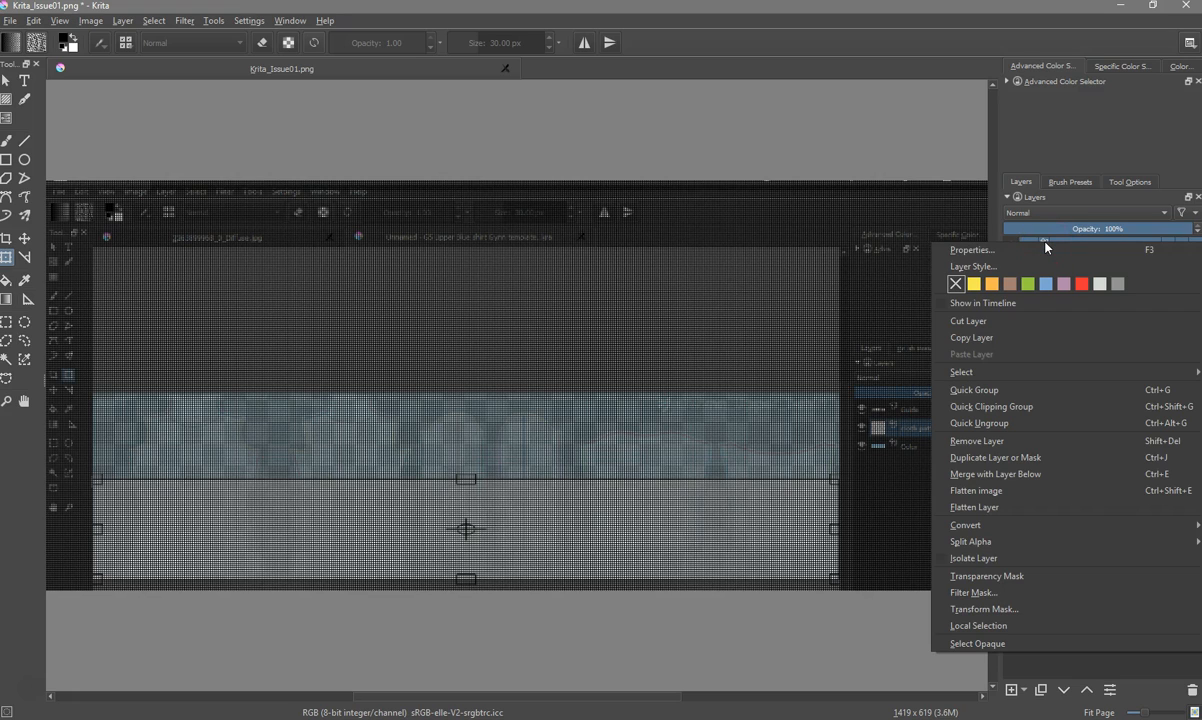
mouse_move(1014, 526)
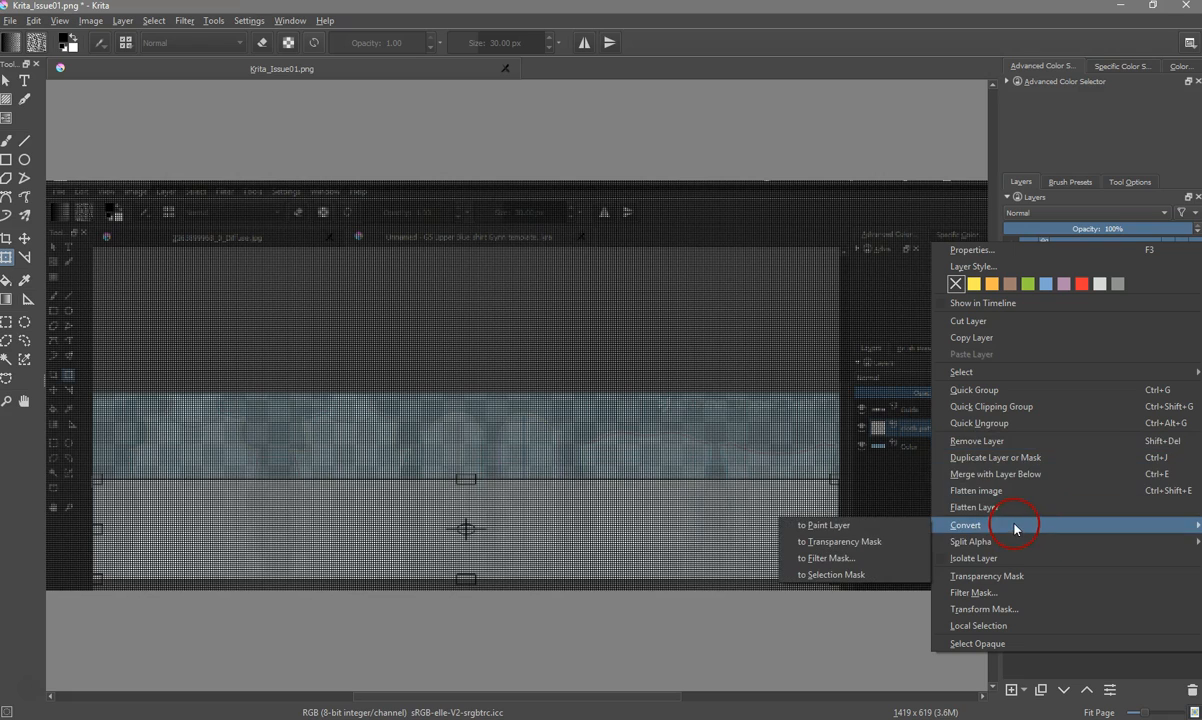
click(833, 530)
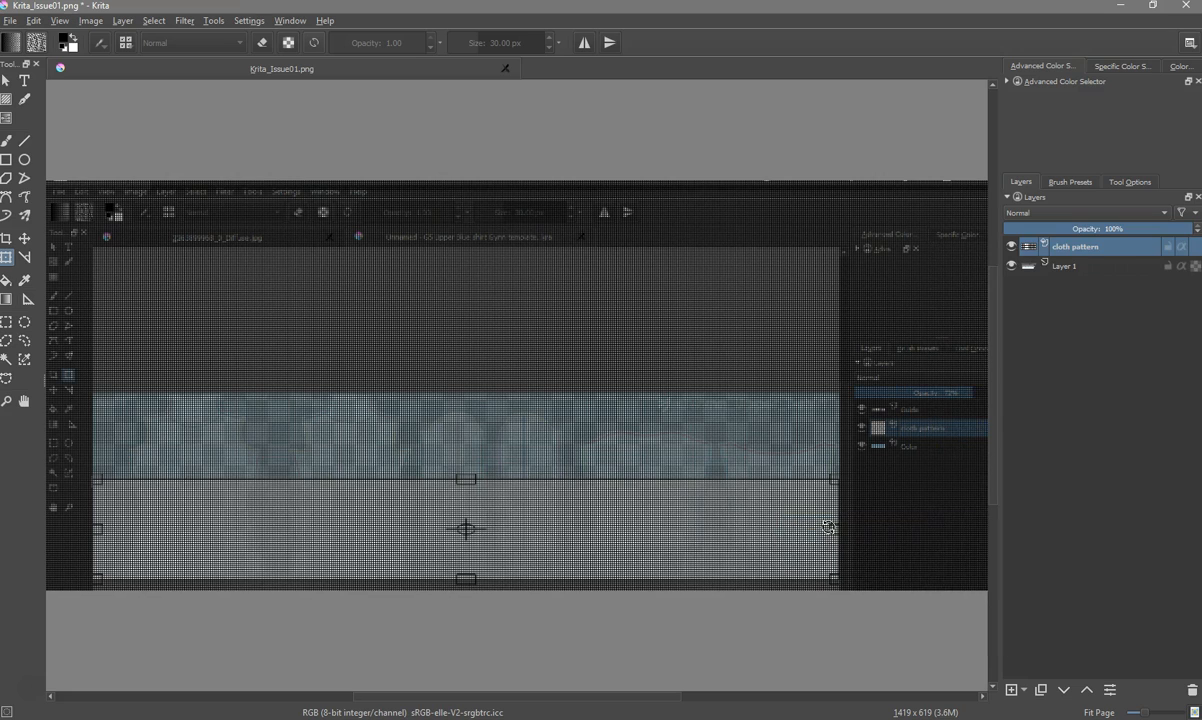
click(1042, 246)
mouse_move(1043, 249)
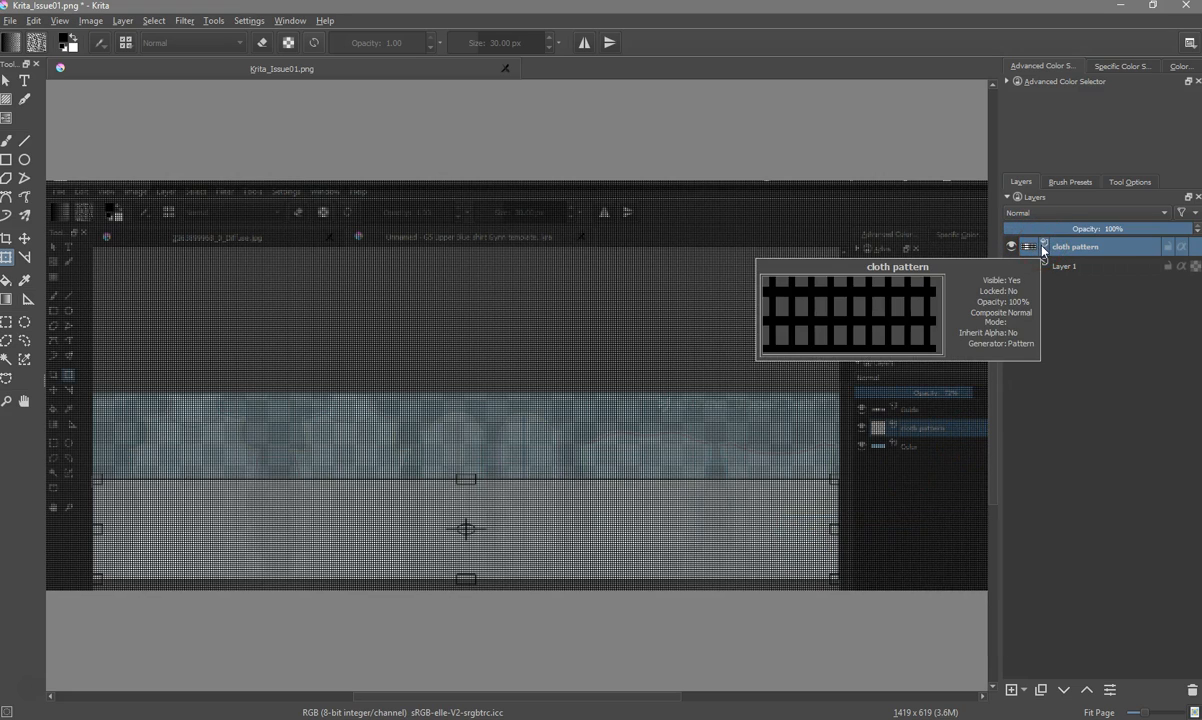
click(1083, 372)
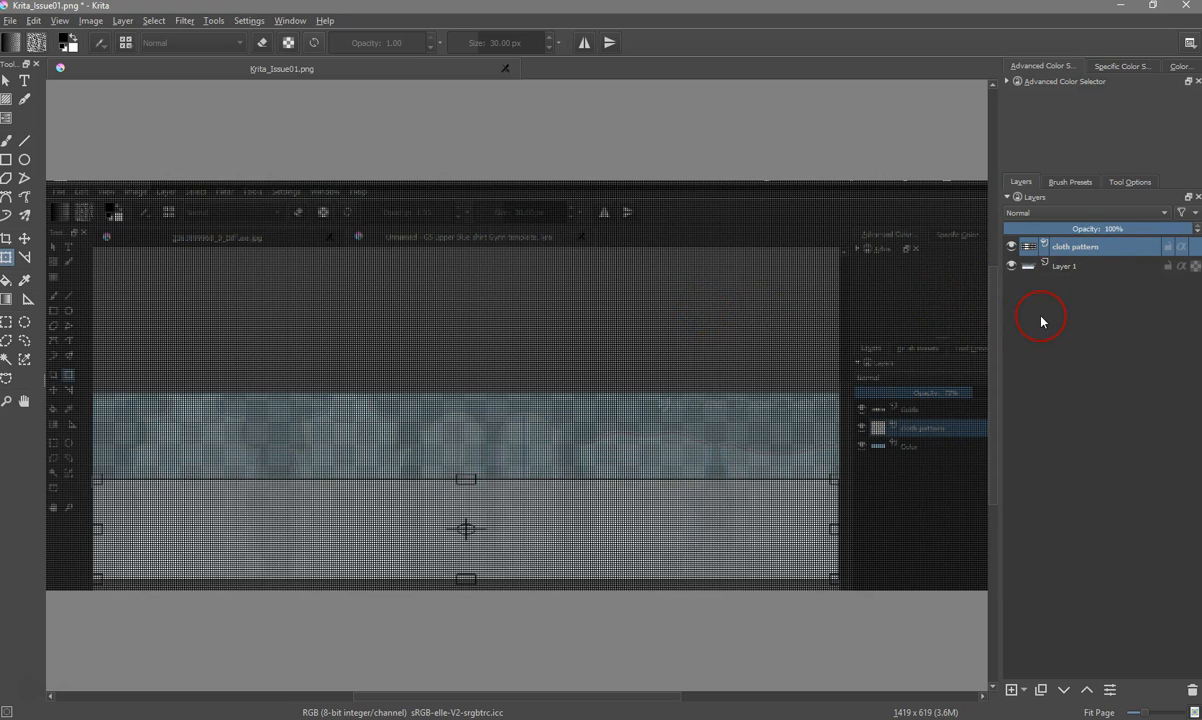
- Hide the cloth pattern layer and add a new paint layer above it
click(1011, 247)
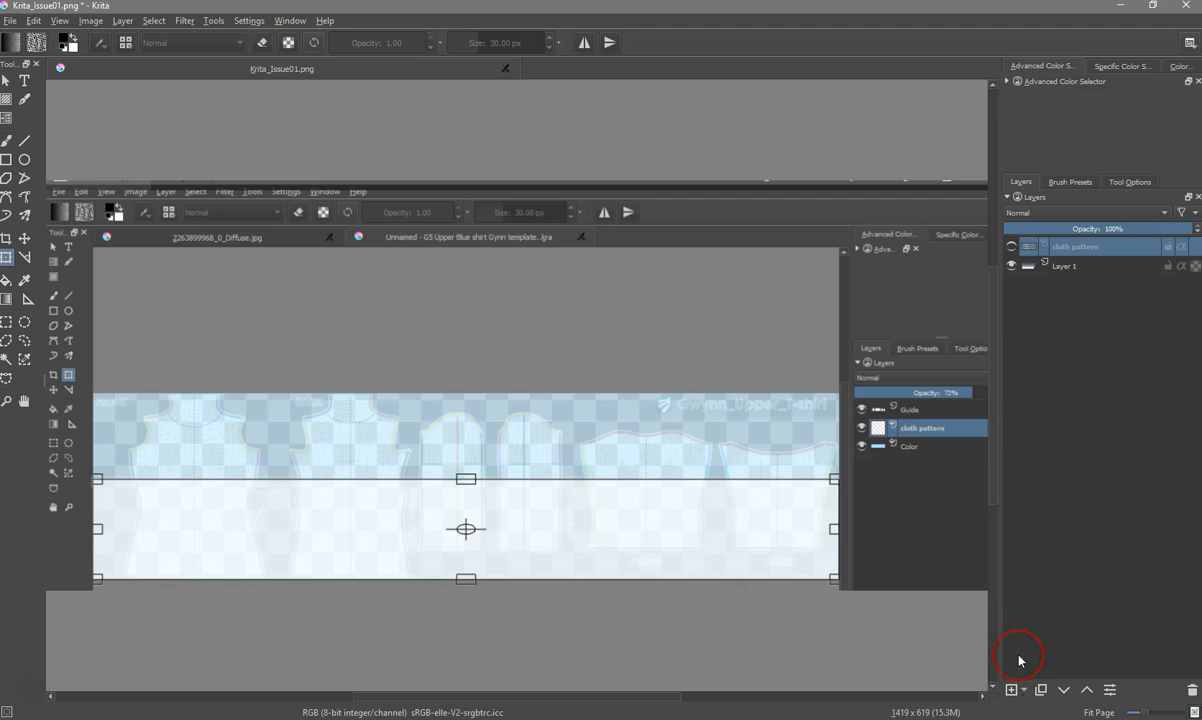
click(1011, 690)
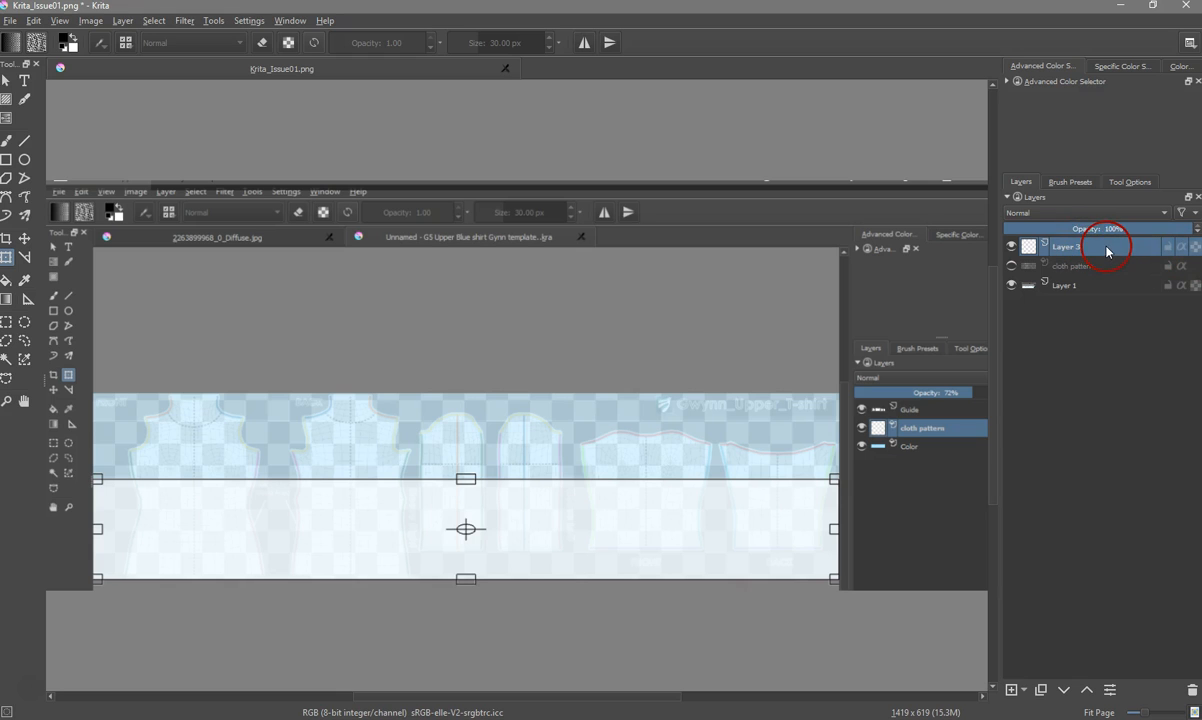
mouse_move(1085, 261)
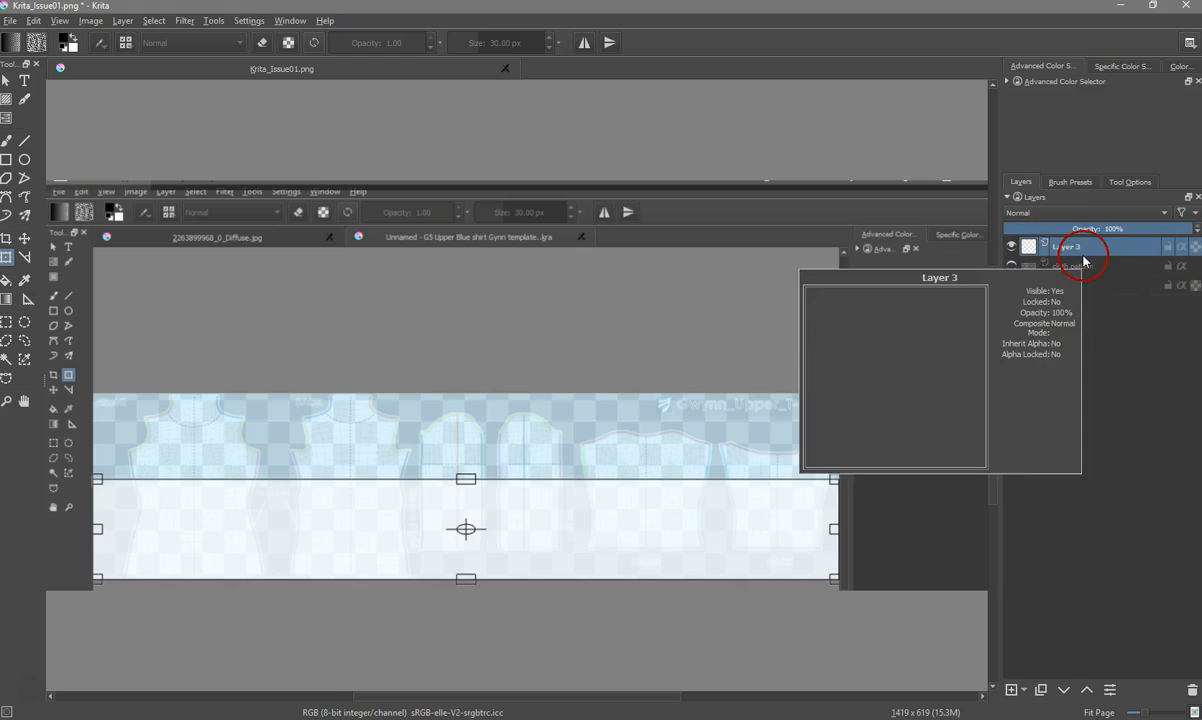
- Fill the new paint layer with the current 01_canvas.png pattern
click(38, 22)
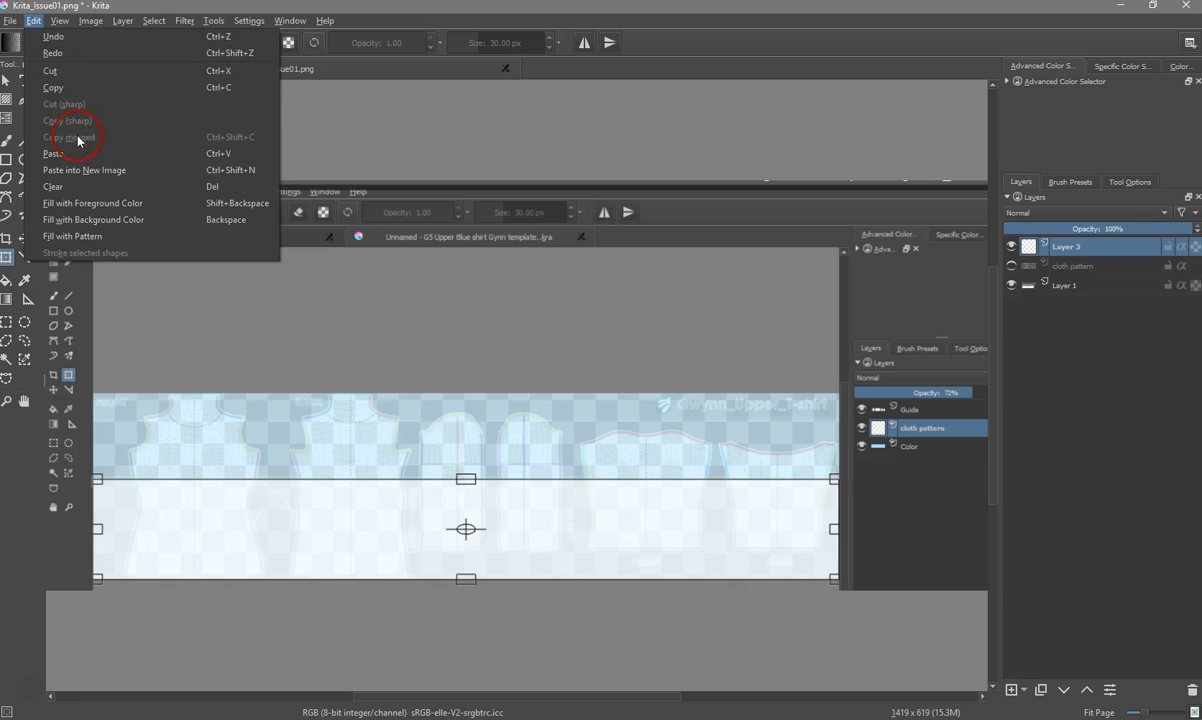
click(80, 237)
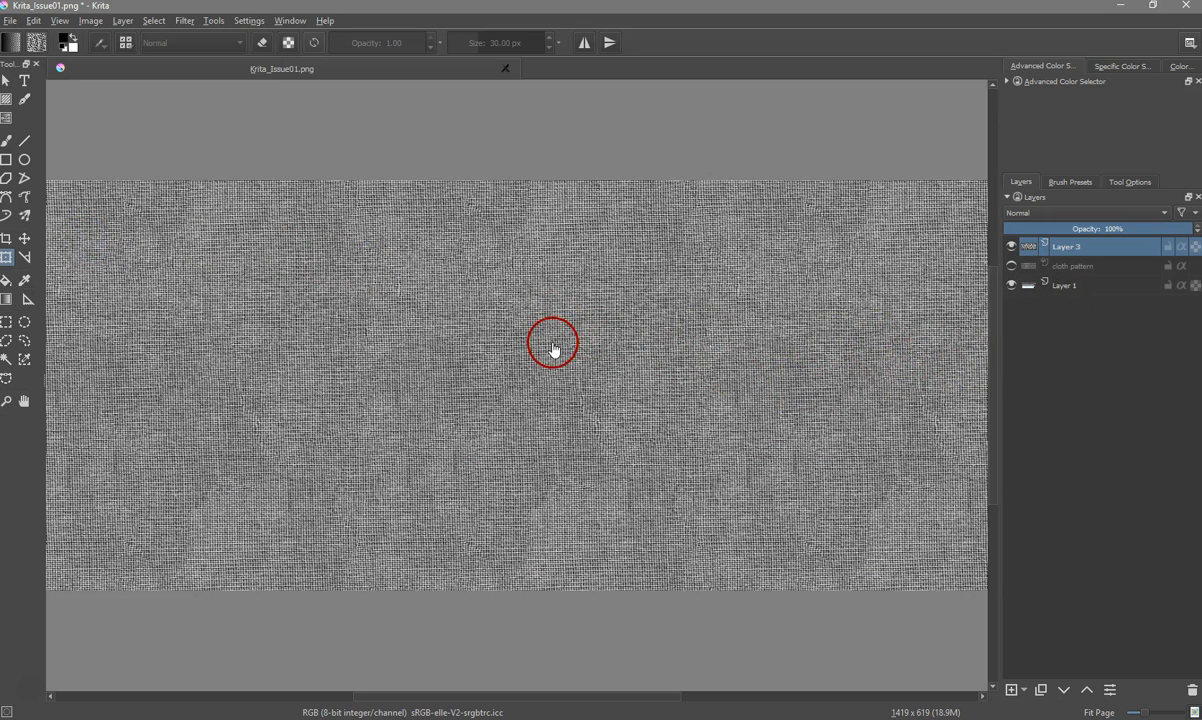
- Choose the 02b_WoofTissue.png pattern and fill Layer 3 with it
click(36, 45)
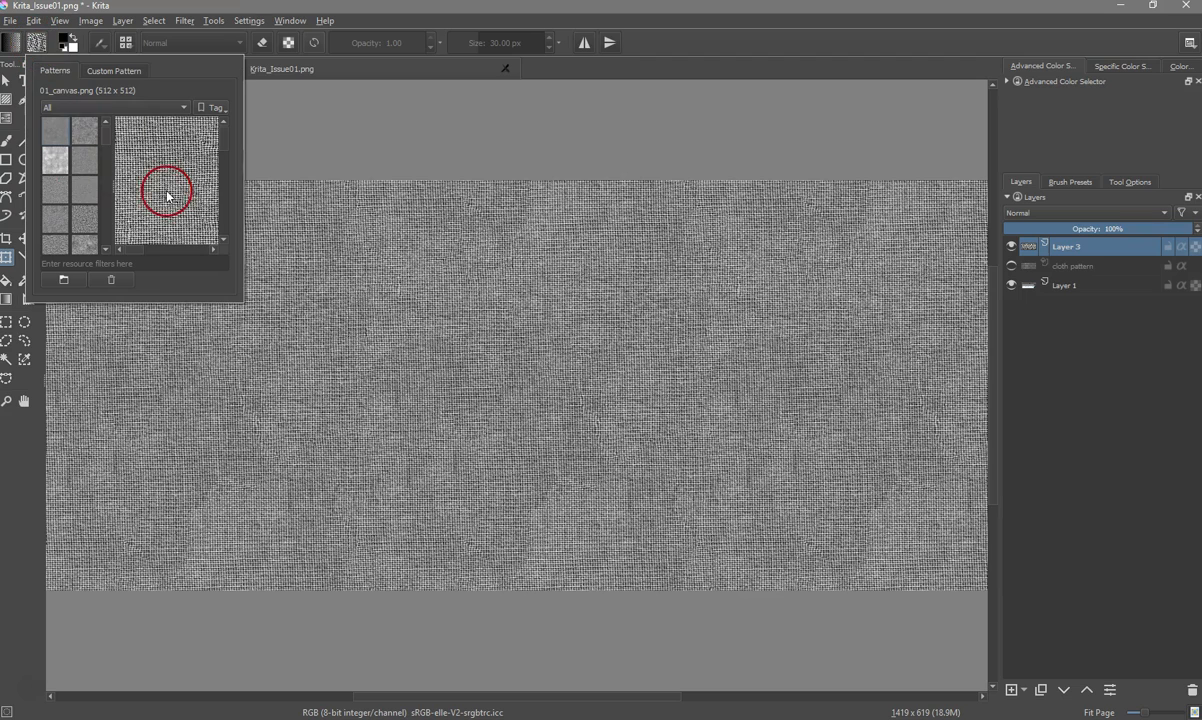
click(56, 163)
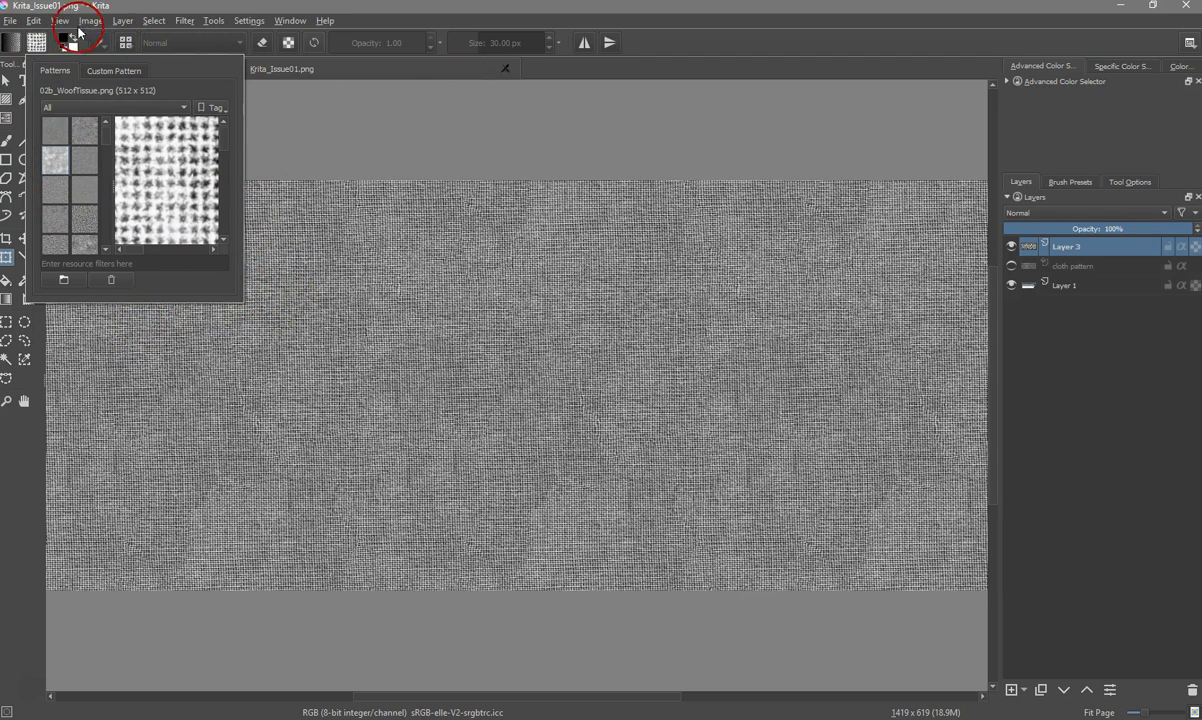
click(33, 20)
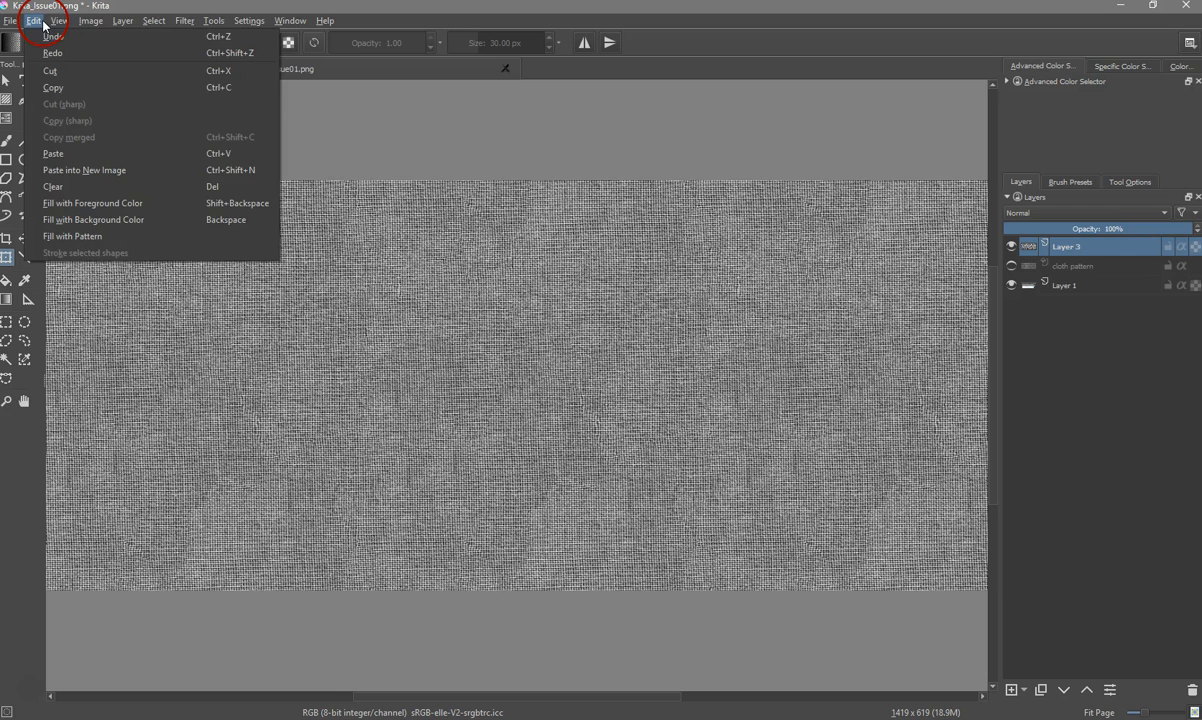
click(72, 236)
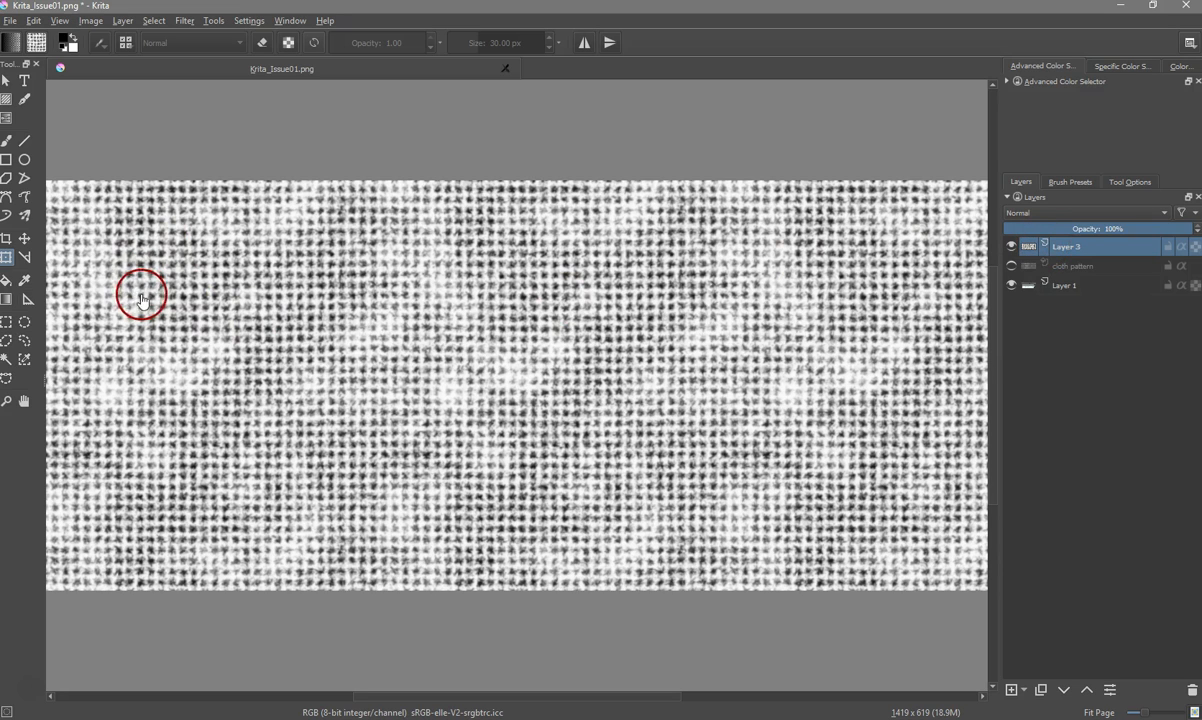
- Squash Layer 3 vertically from its upper edge to a little over half the image height and apply the transform
click(6, 259)
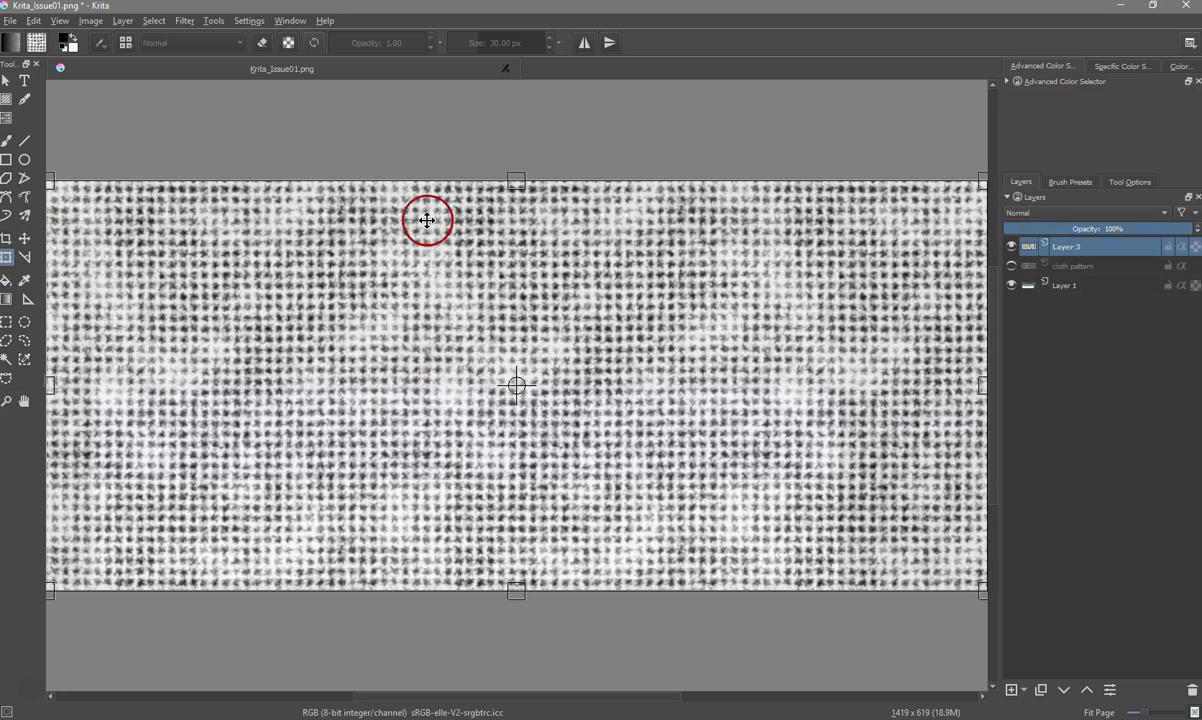
drag(516, 181, 516, 358)
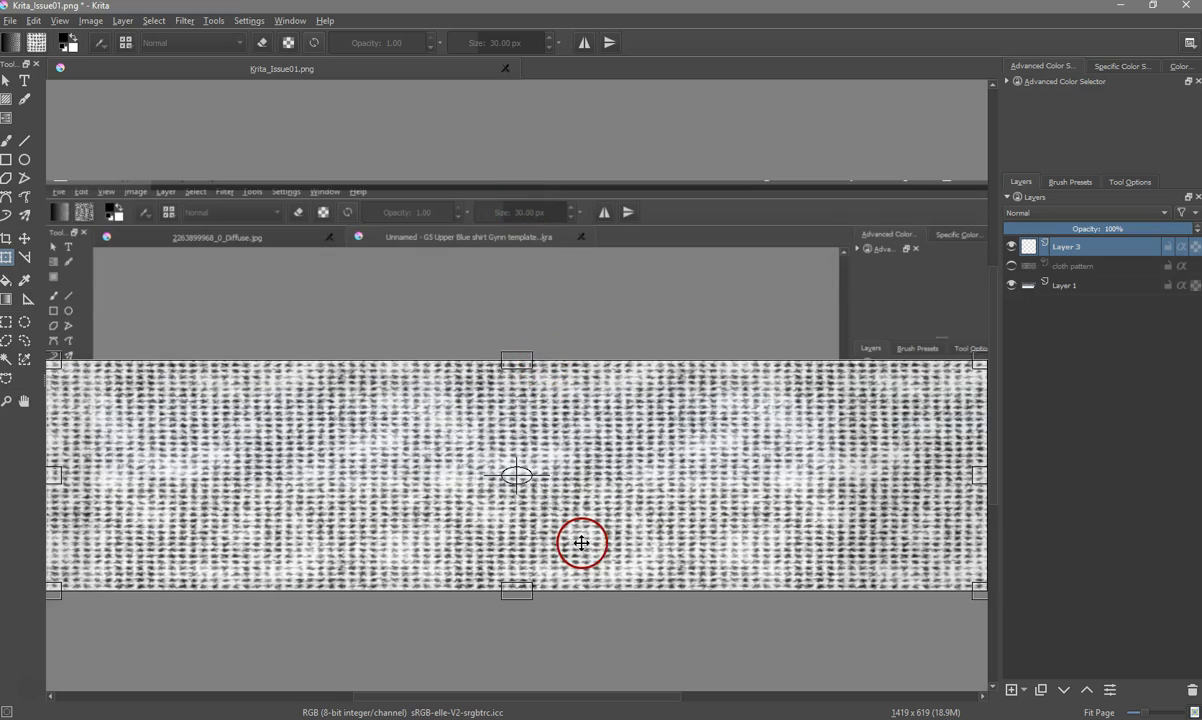
key(Return)
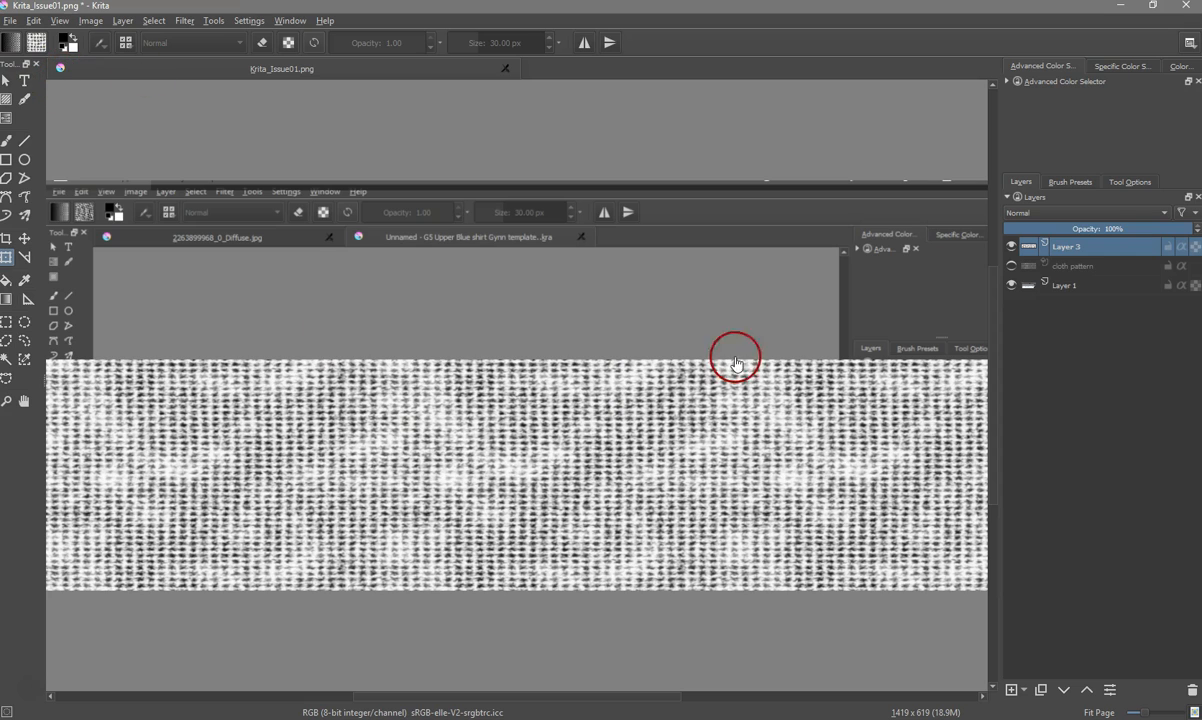
- Add another paint layer on top and hide Layer 3
click(1011, 690)
click(1011, 266)
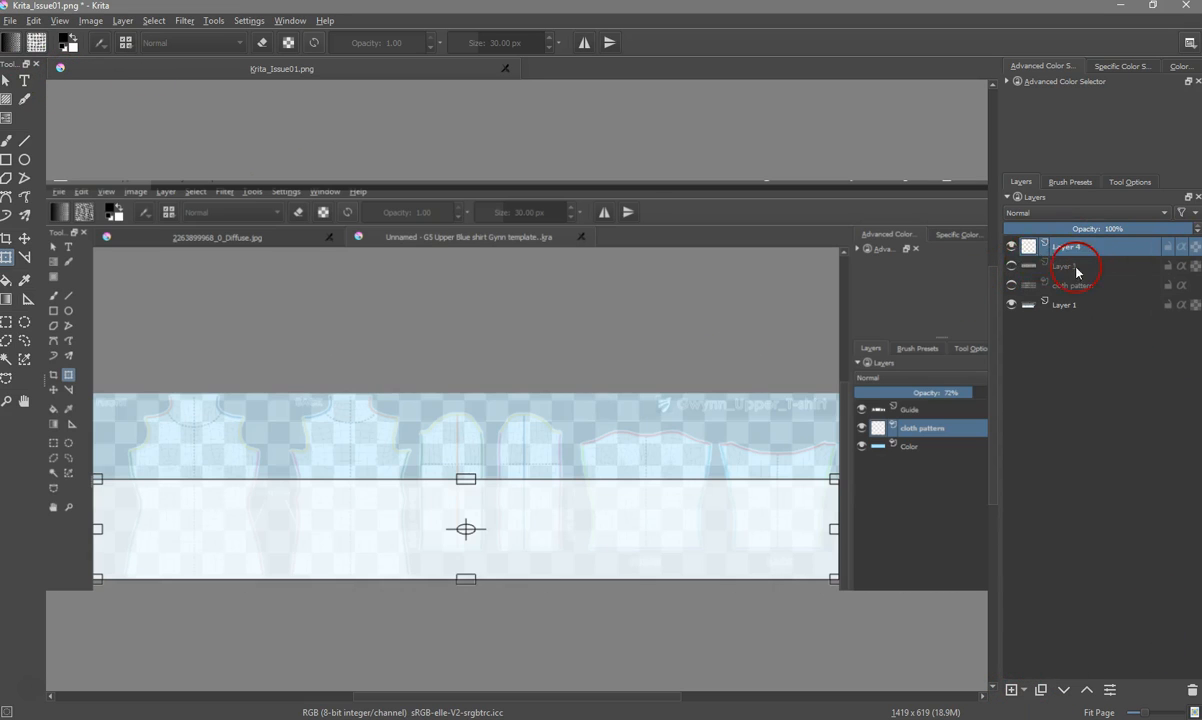
- Choose the 07_big-grain.png pattern and fill Layer 4 with it
click(33, 20)
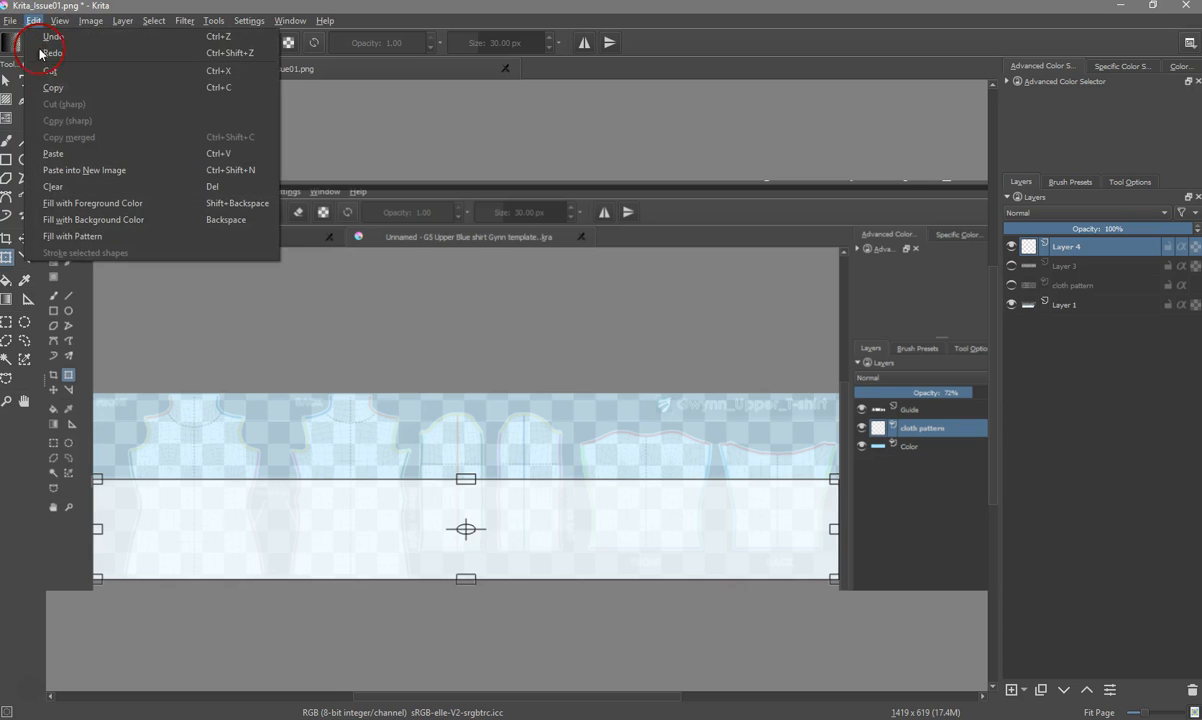
click(136, 16)
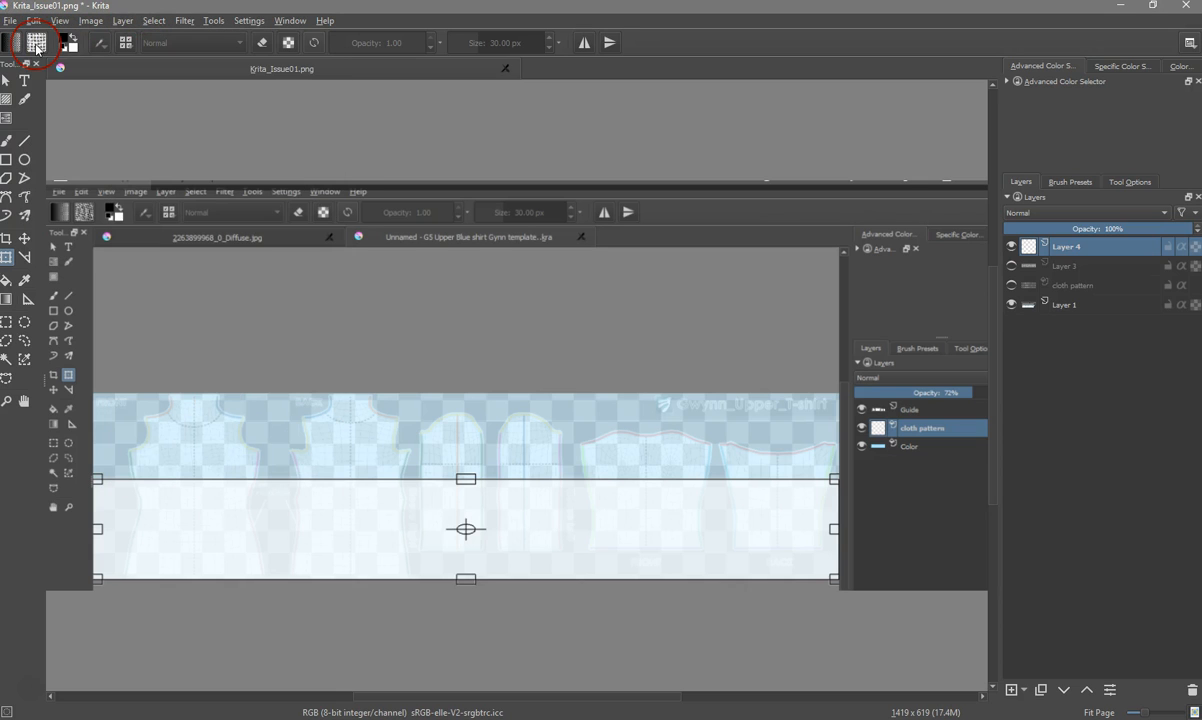
click(36, 43)
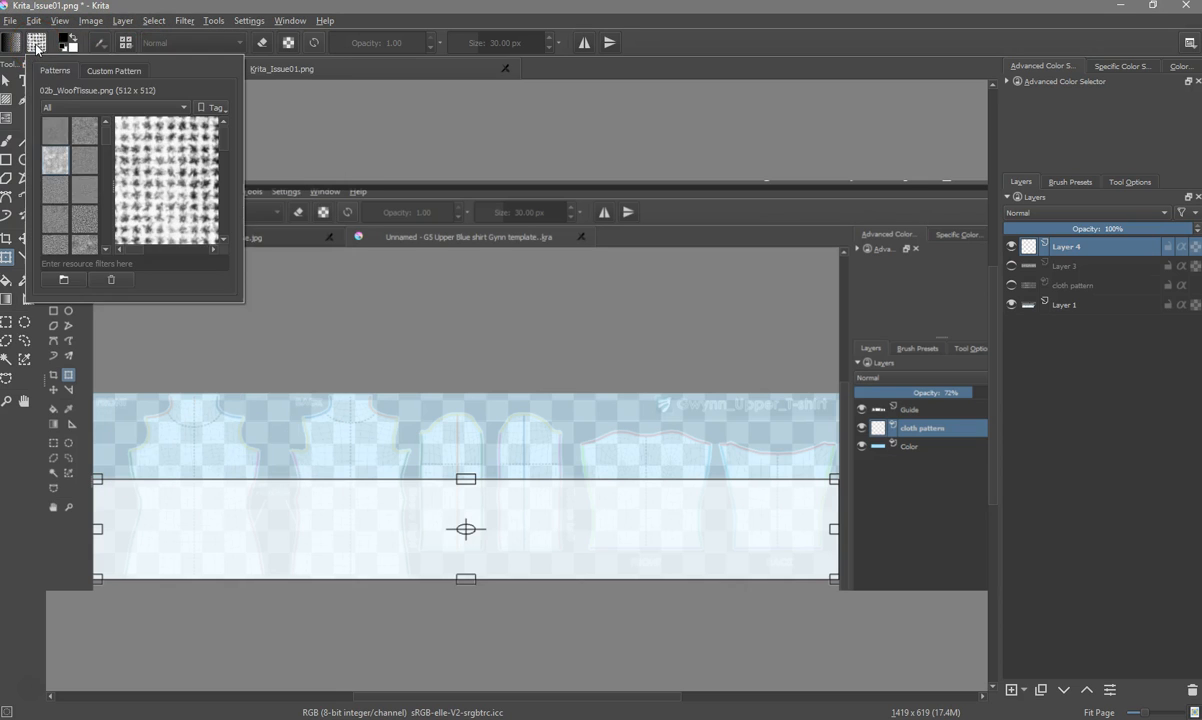
click(82, 216)
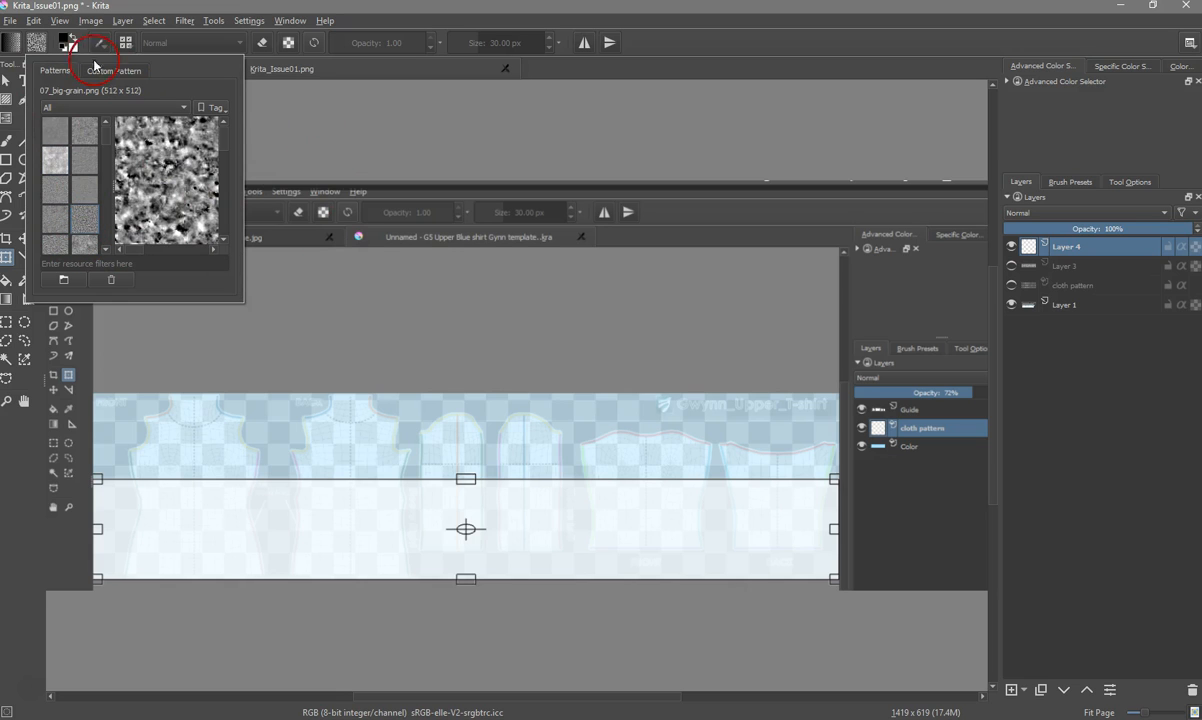
click(33, 20)
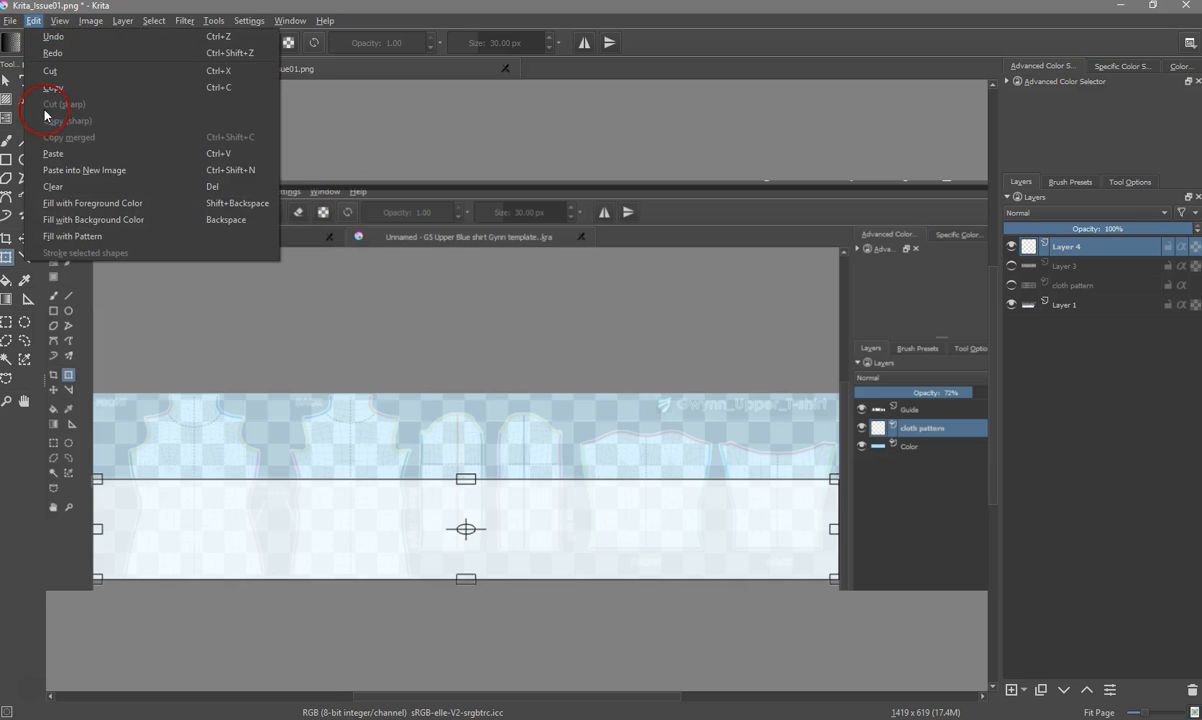
click(72, 236)
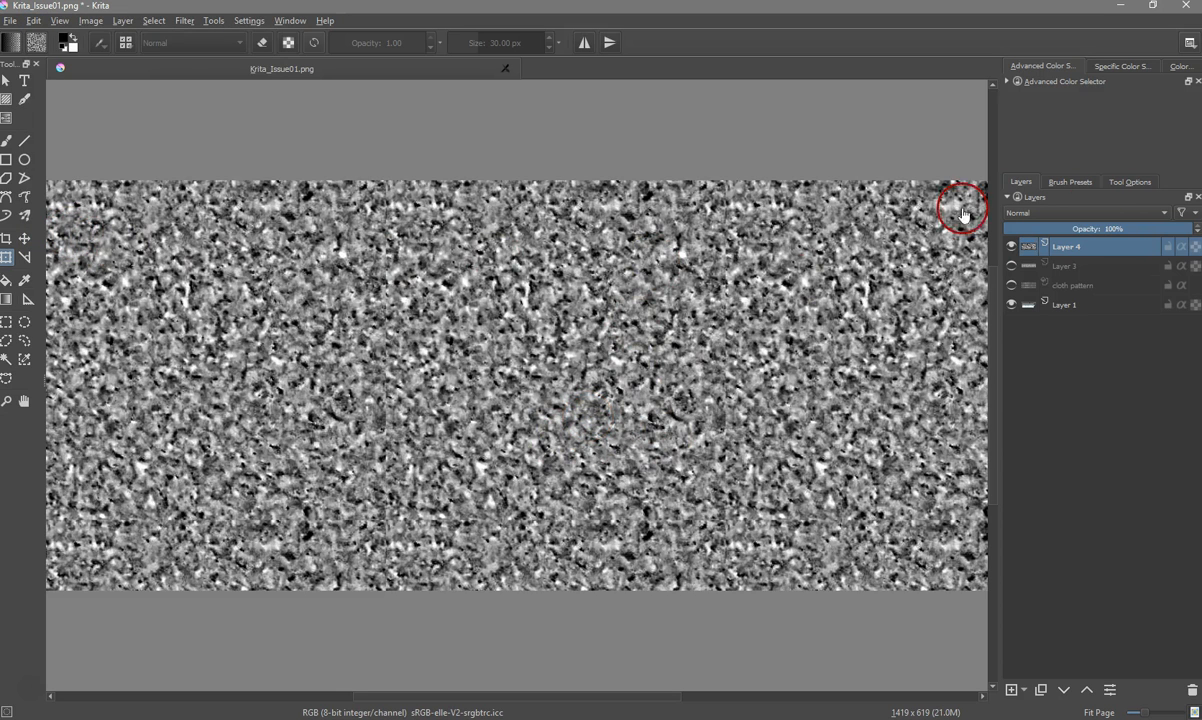
- Shrink Layer 4 to a little over a third of its width and about 70% of its height, rotate it about 30° counterclockwise, and apply the transform
click(8, 258)
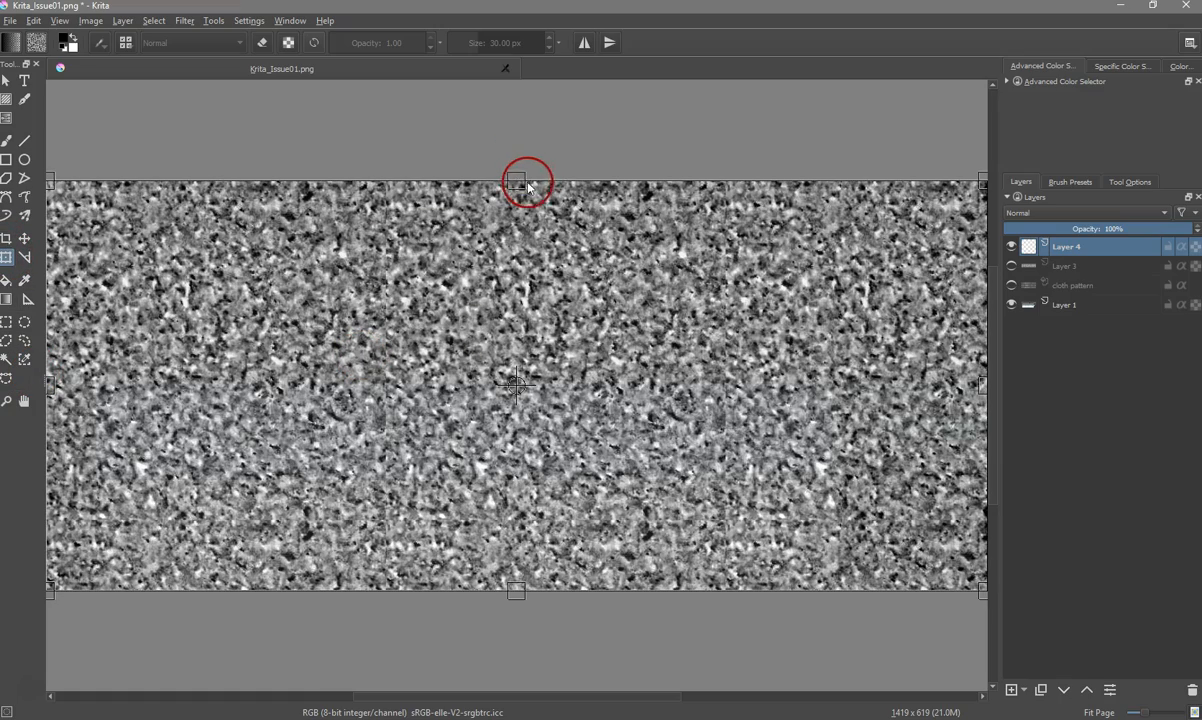
drag(516, 172, 478, 312)
drag(956, 204, 461, 548)
drag(322, 560, 519, 353)
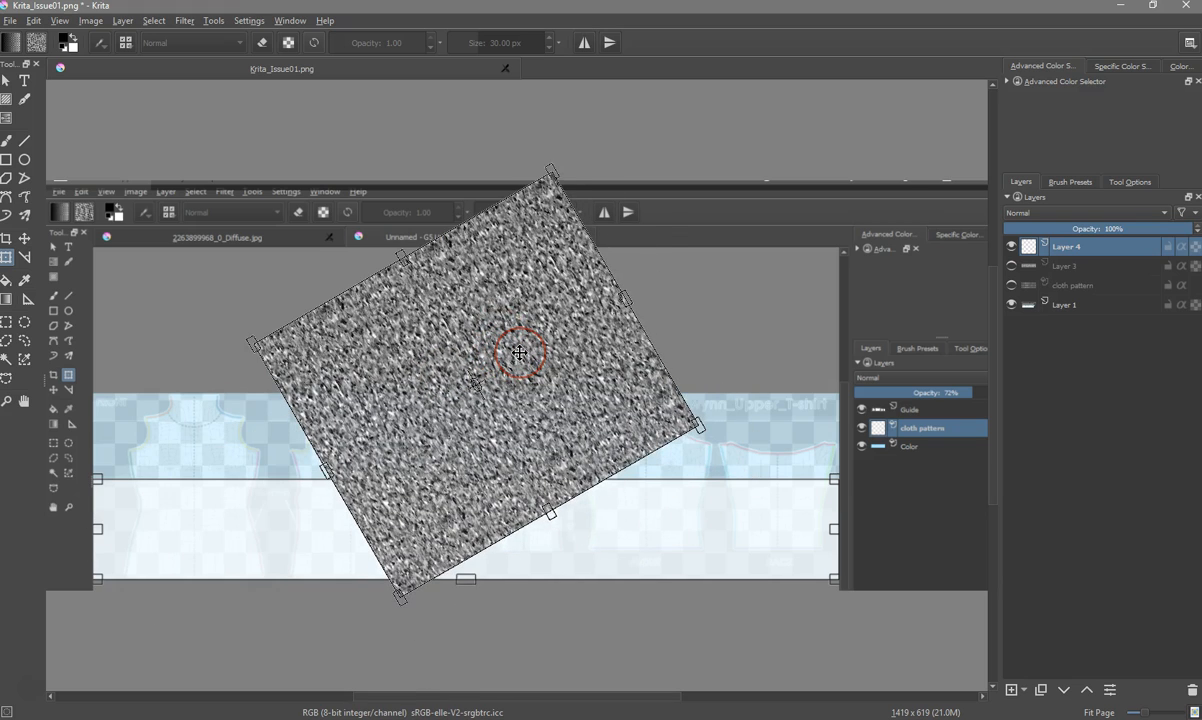
key(Return)
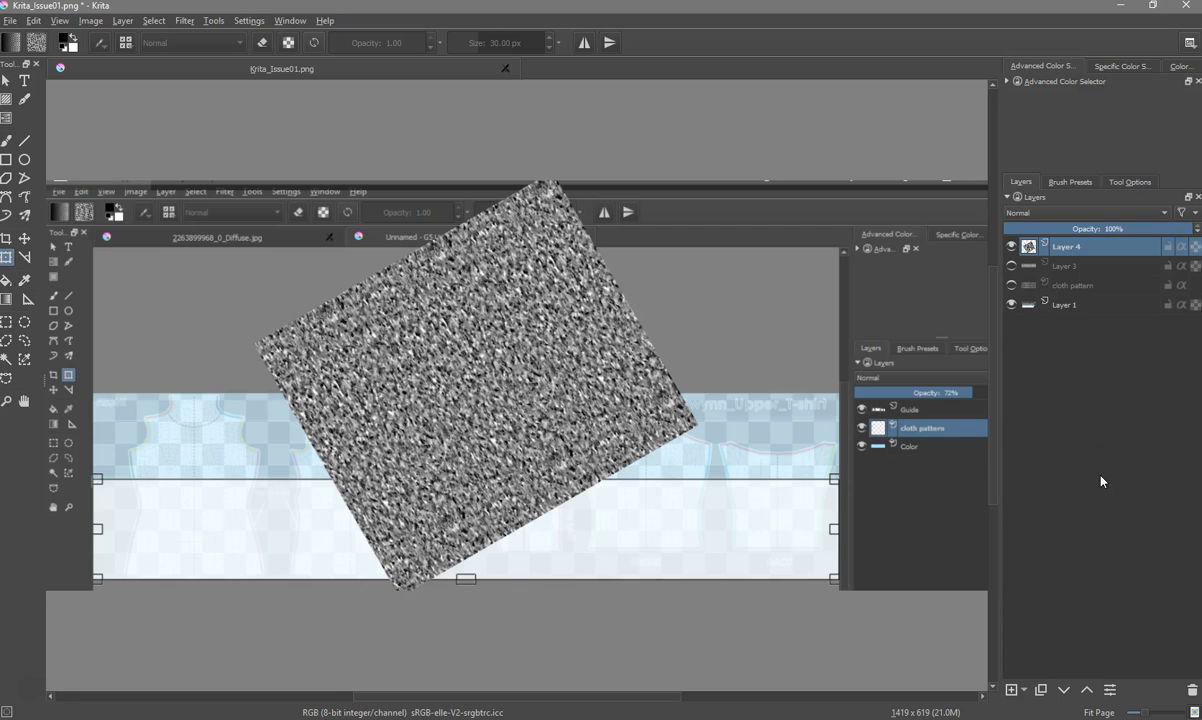
- Transform Layer 4 again and move the rotated grain piece slightly right and up
click(504, 370)
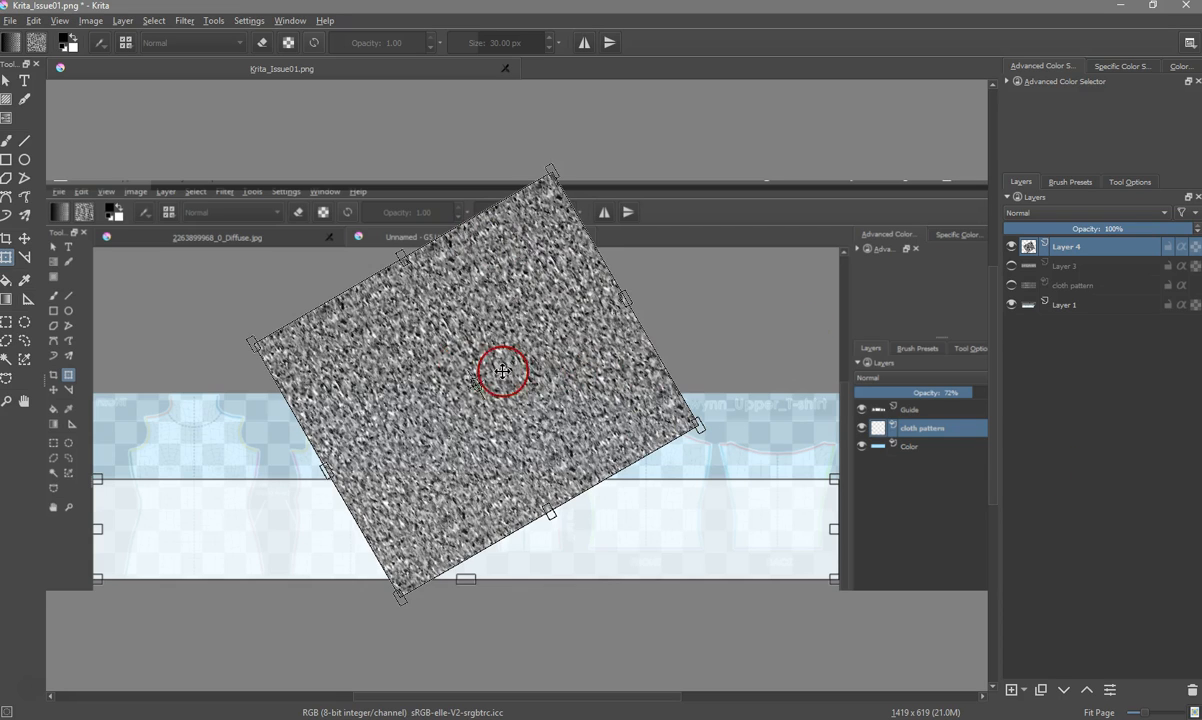
mouse_move(540, 371)
mouse_down()
mouse_move(577, 384)
mouse_move(558, 362)
mouse_up()
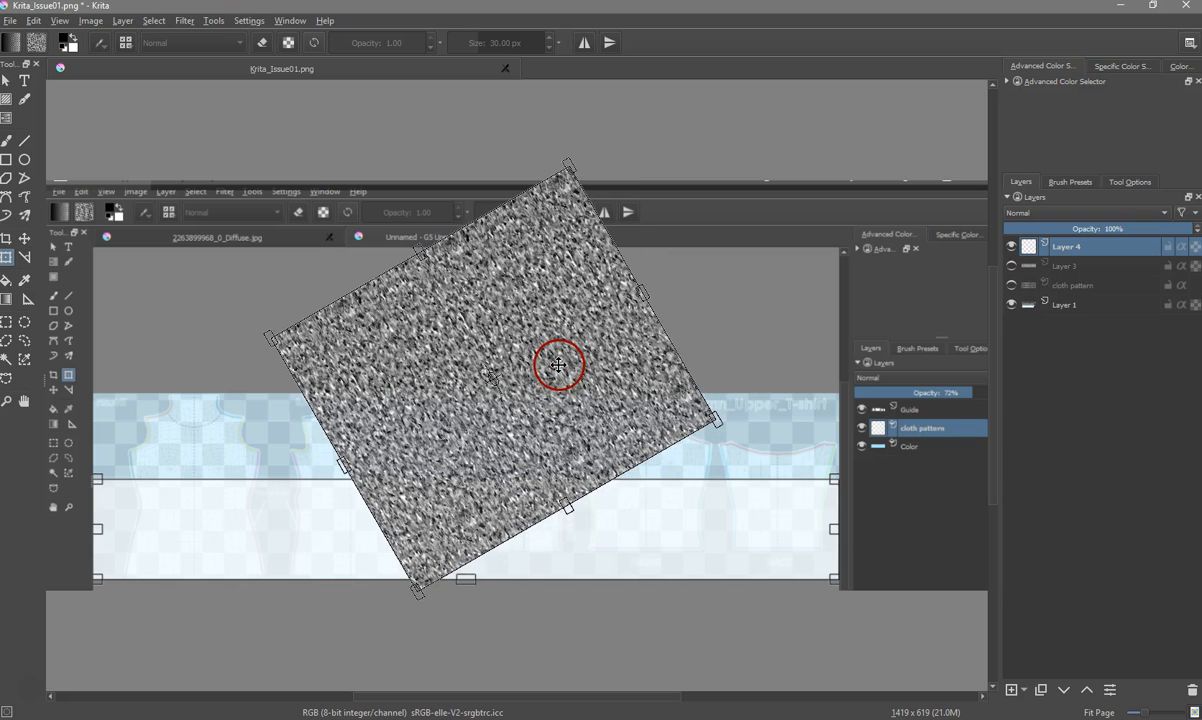